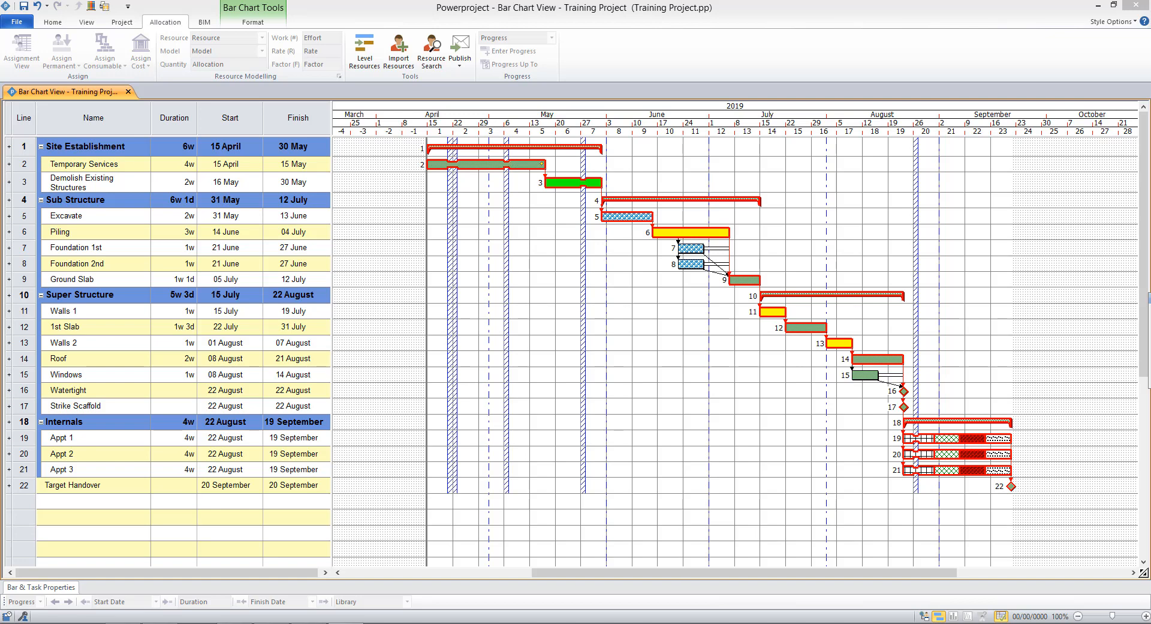
Step: Start a new baseline and name it Target Program
{"action": "left_click", "coordinate": [122, 22]}
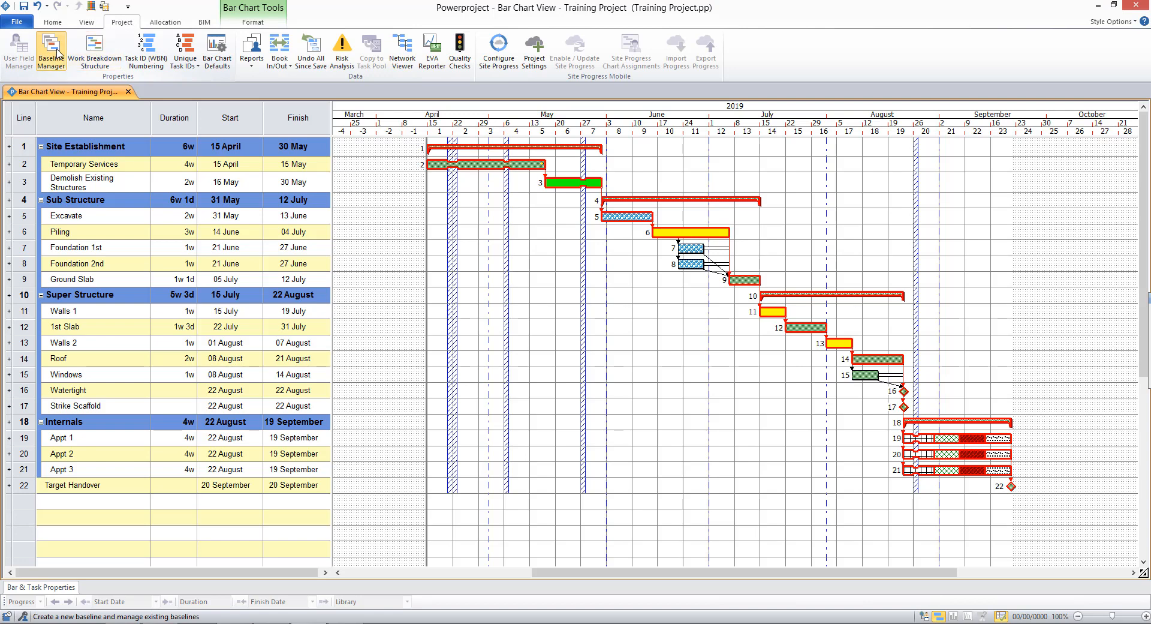
{"action": "left_click", "coordinate": [58, 54]}
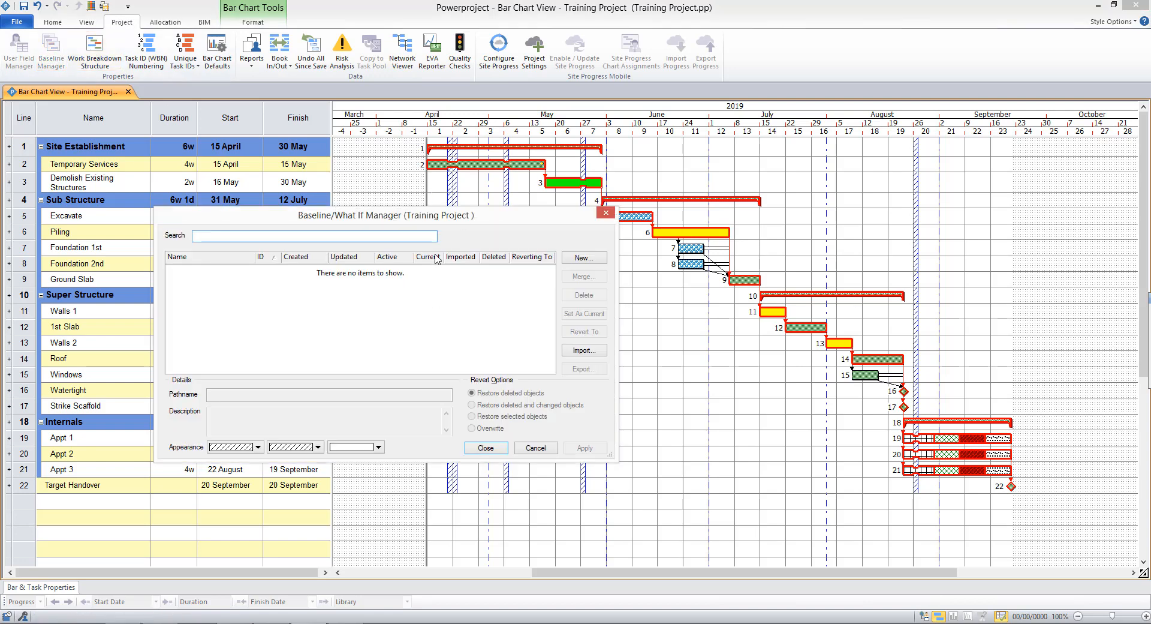
{"action": "left_click", "coordinate": [582, 259]}
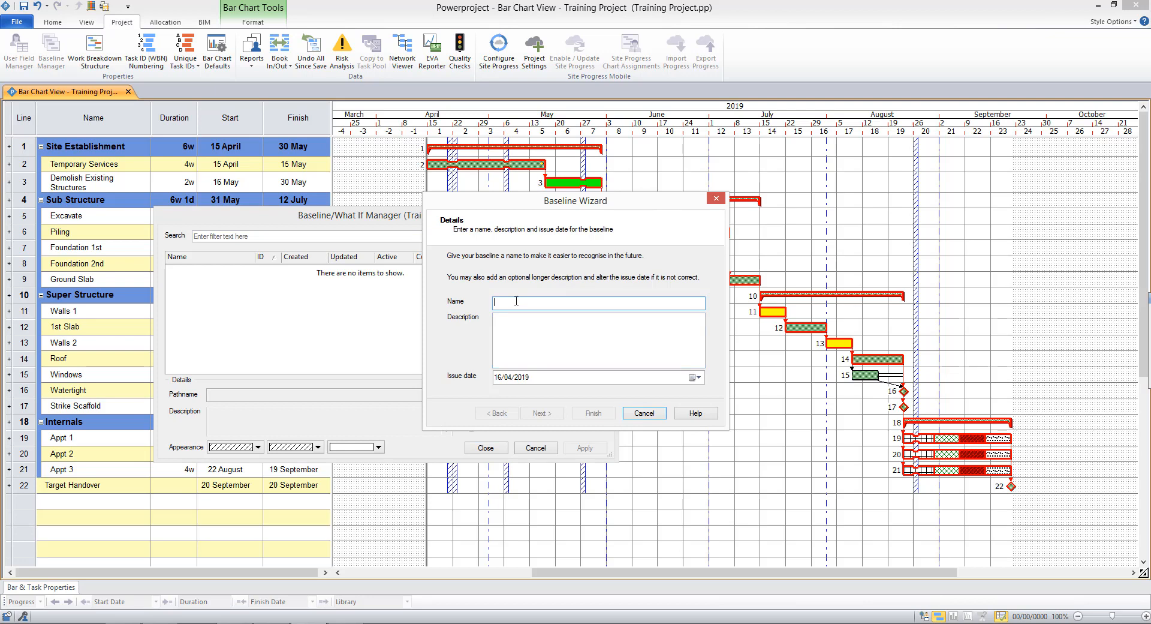
{"action": "type", "text": "Target"}
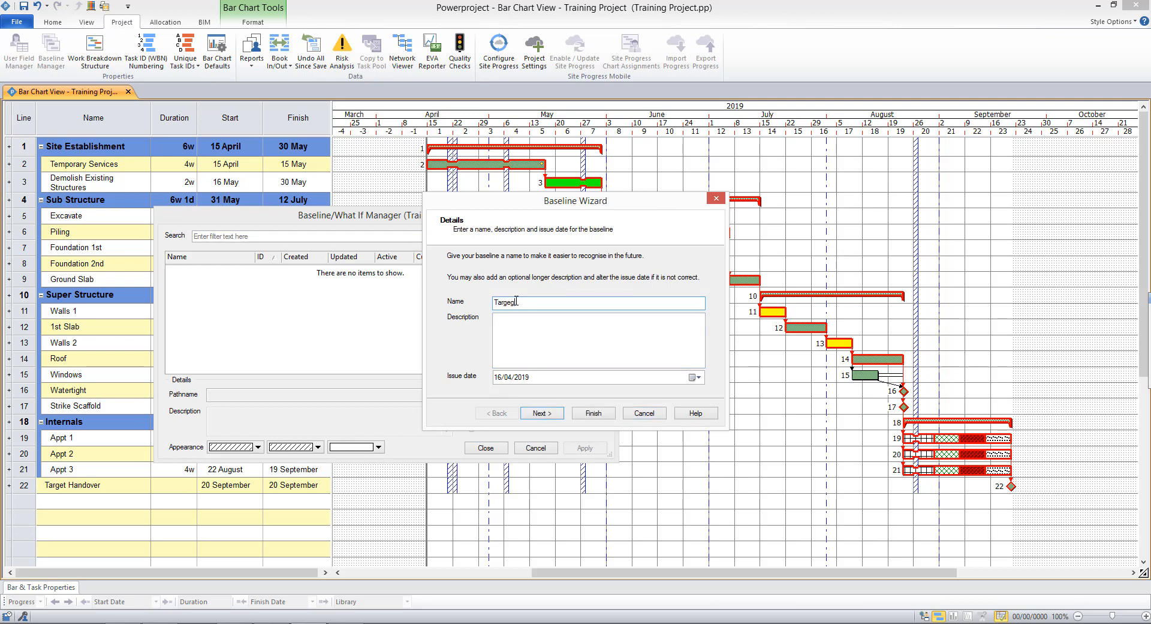
{"action": "key", "text": "BackSpace"}
{"action": "key", "text": "BackSpace"}
{"action": "key", "text": "BackSpace"}
{"action": "type", "text": "get Program"}
Step: Finish the baseline wizard with all tasks in the current view as the scope
{"action": "left_click", "coordinate": [542, 325]}
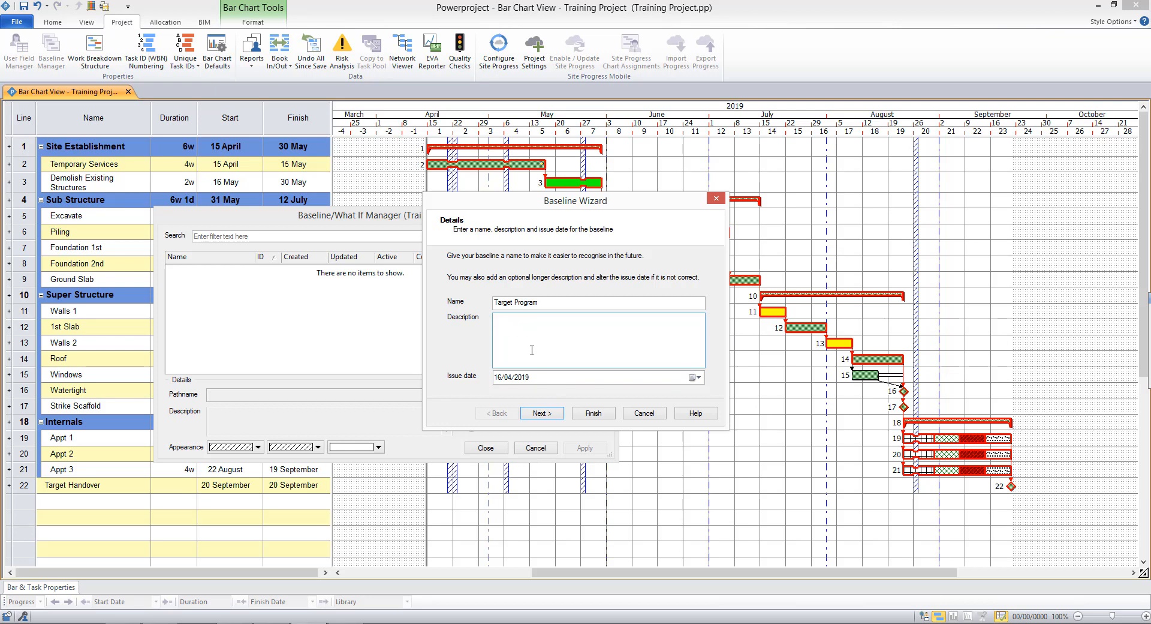
{"action": "left_click", "coordinate": [546, 414]}
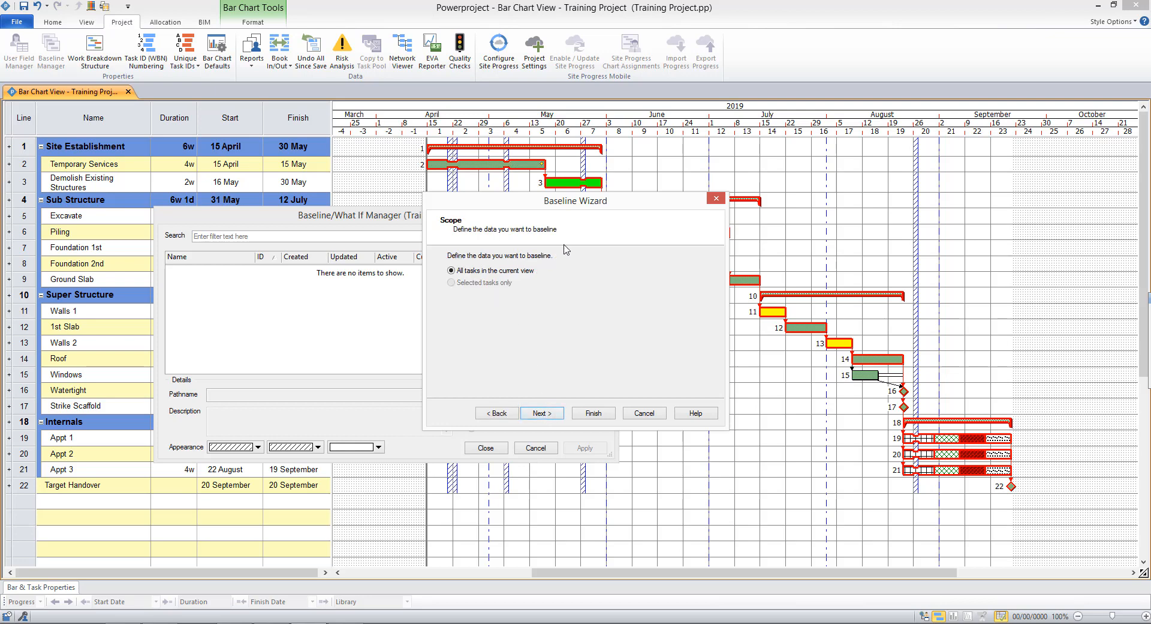
{"action": "left_click_drag", "start_coordinate": [596, 207], "coordinate": [358, 242]}
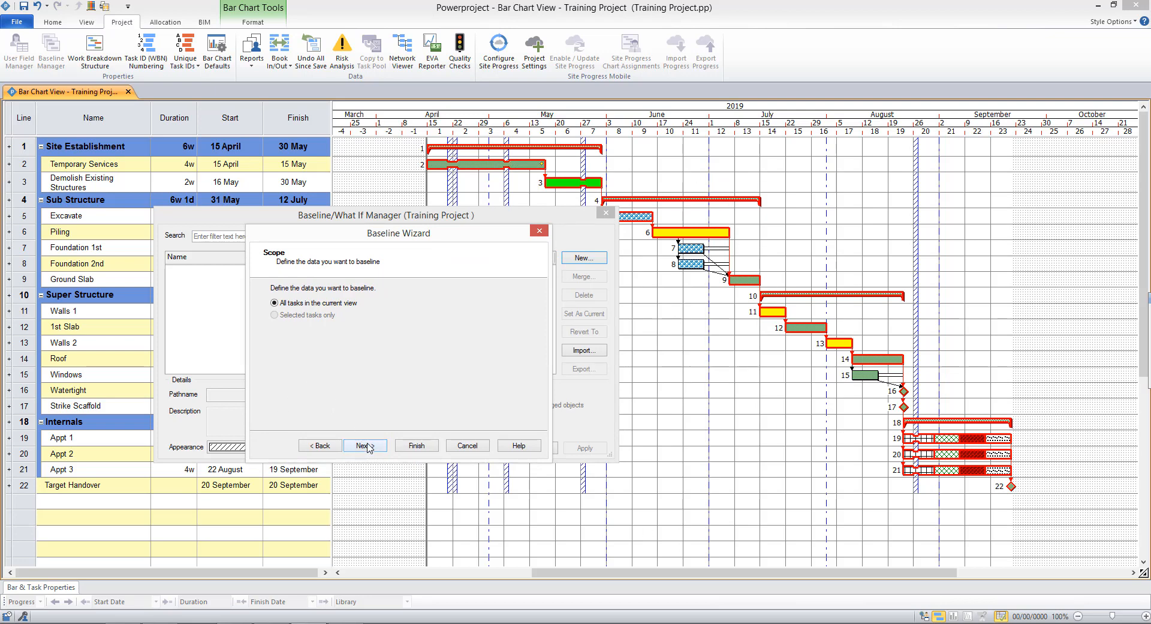
{"action": "left_click", "coordinate": [368, 446]}
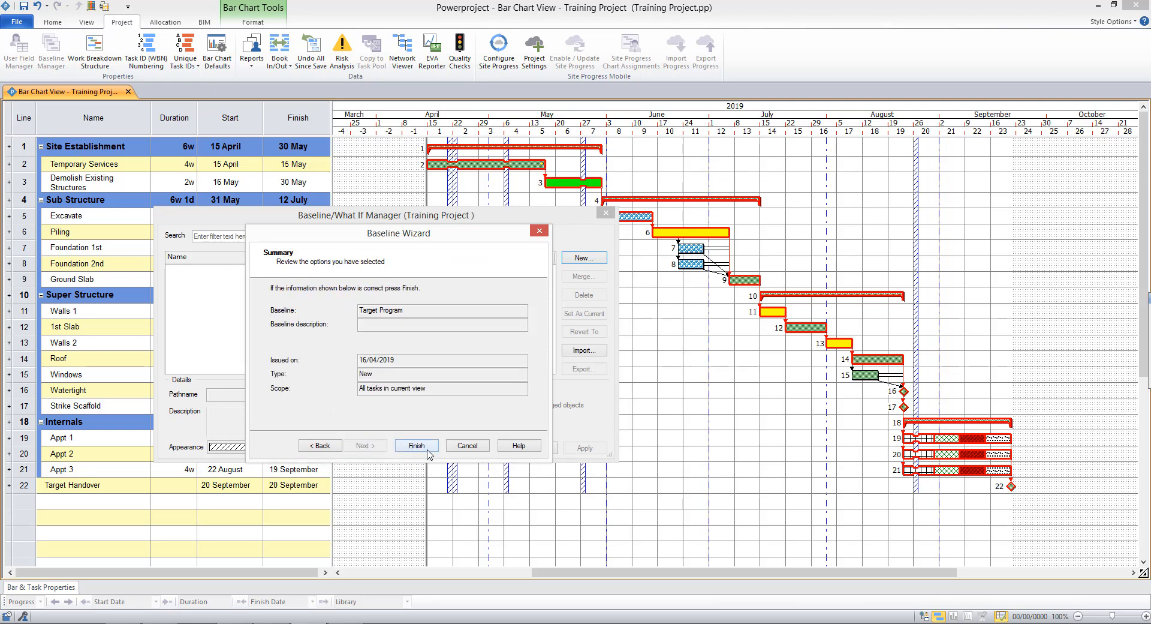
{"action": "left_click", "coordinate": [417, 446]}
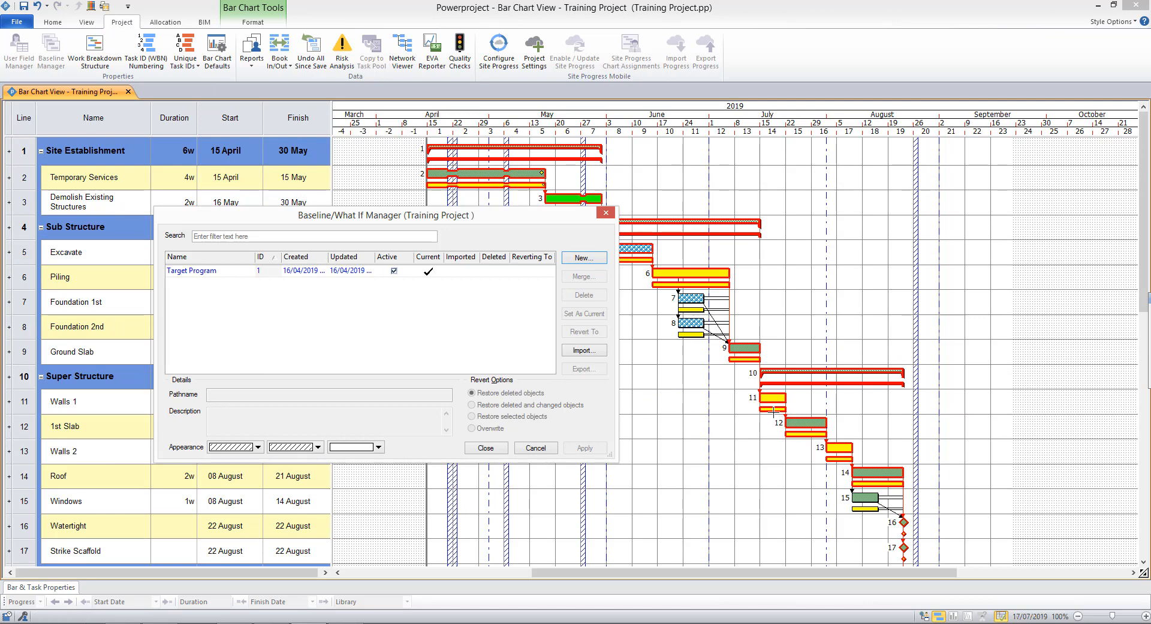
Step: Set the Target Program baseline's appearance colour to blue and close the baseline manager
{"action": "left_click", "coordinate": [293, 279]}
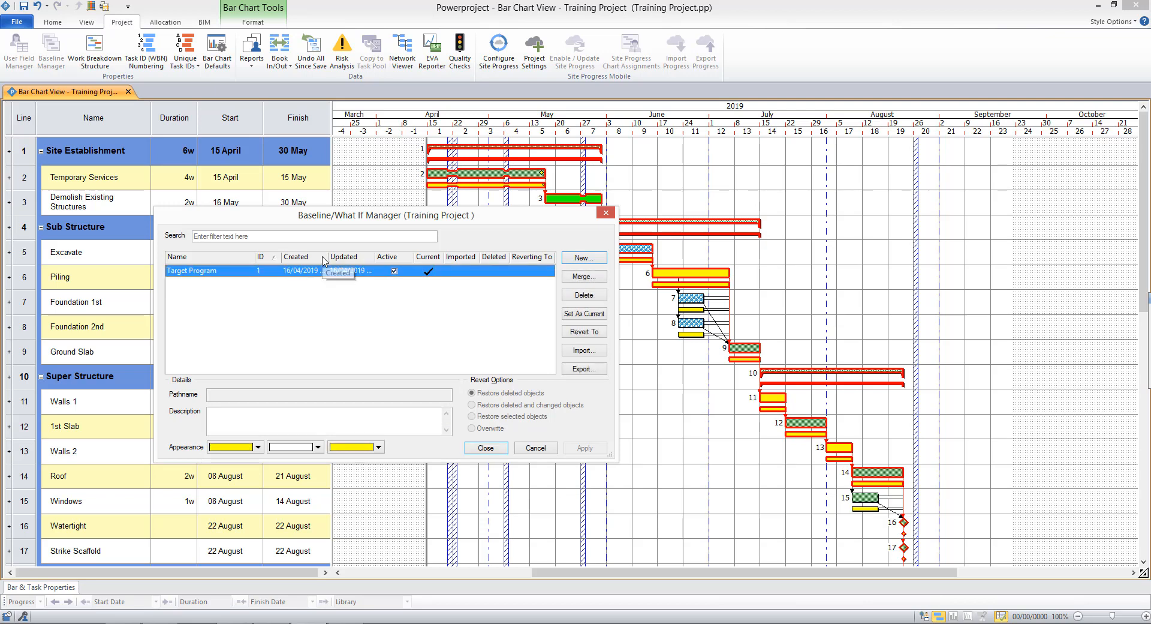
{"action": "left_click", "coordinate": [258, 448]}
{"action": "left_click", "coordinate": [254, 461]}
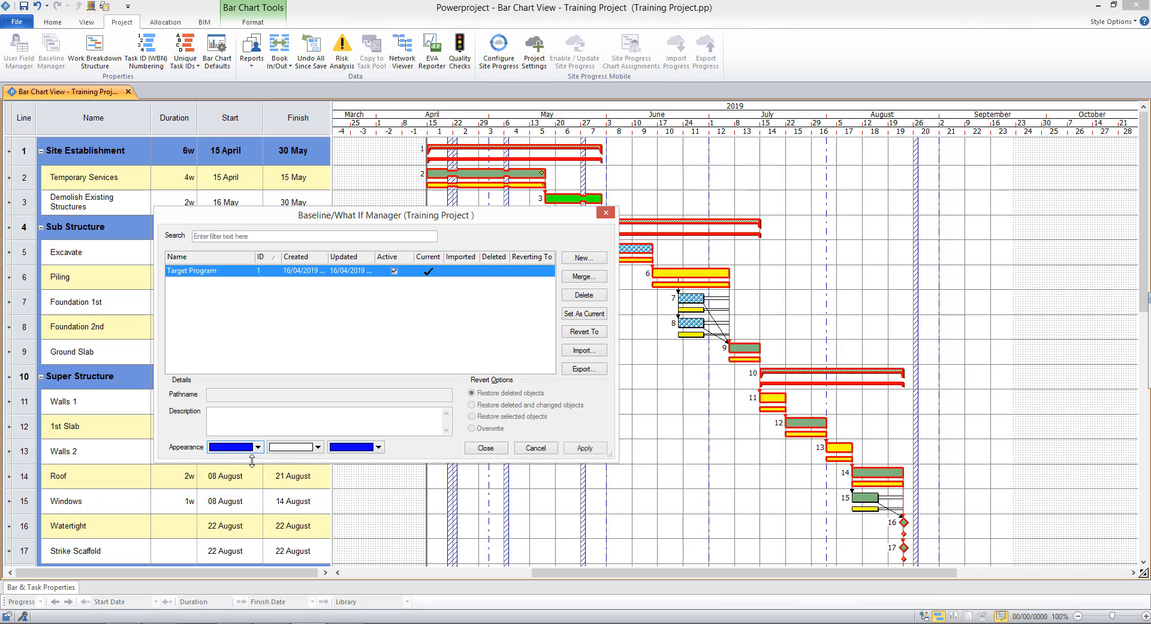
{"action": "left_click", "coordinate": [481, 448]}
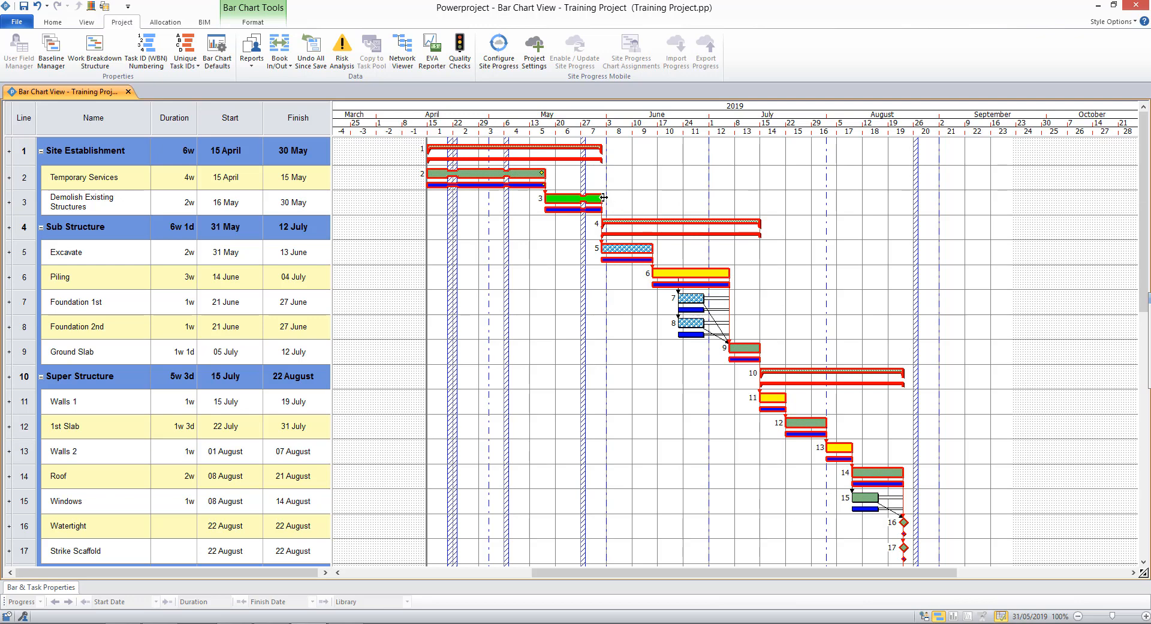
Step: Extend Demolish Existing Structures to finish on 07 June and reschedule the programme
{"action": "left_click_drag", "start_coordinate": [602, 198], "coordinate": [632, 198]}
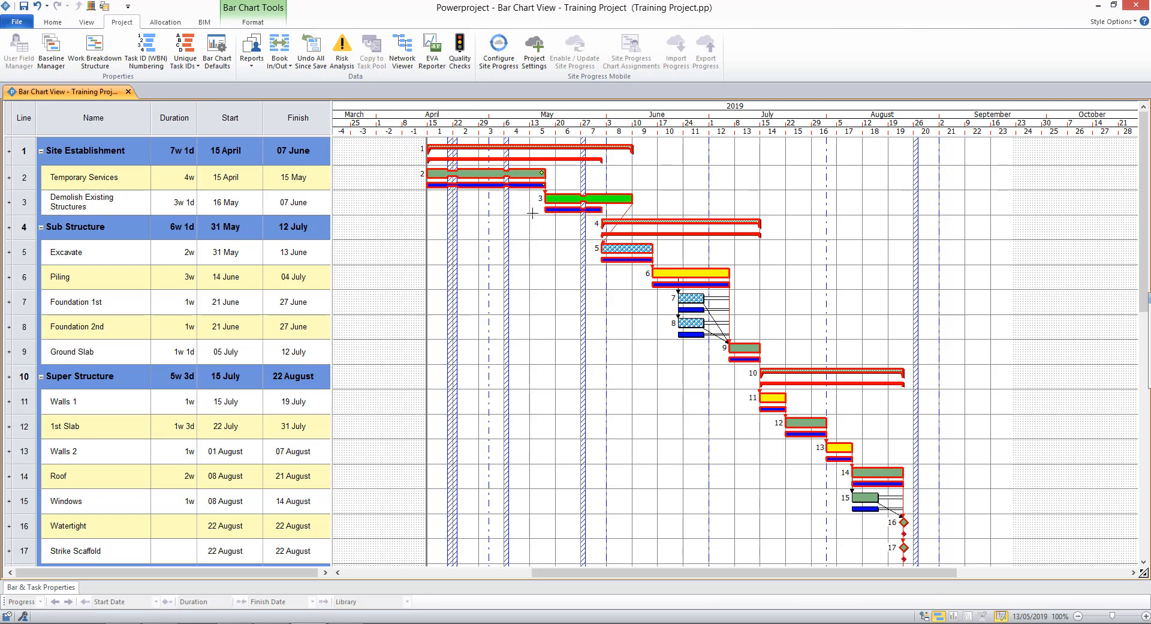
{"action": "left_click", "coordinate": [53, 22]}
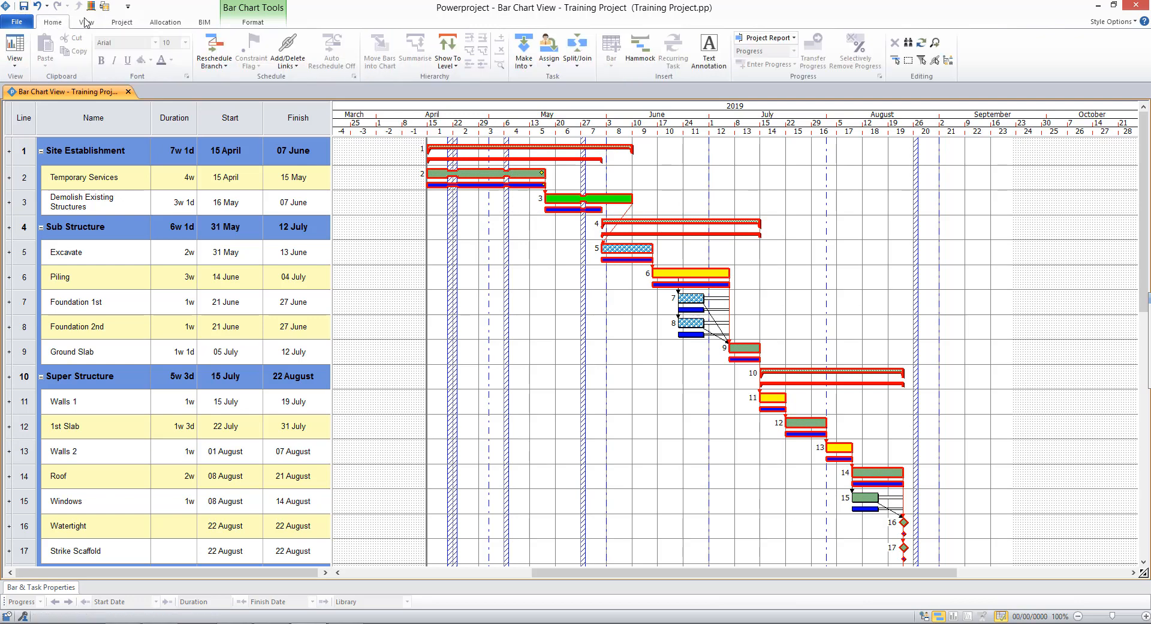
{"action": "left_click", "coordinate": [215, 47]}
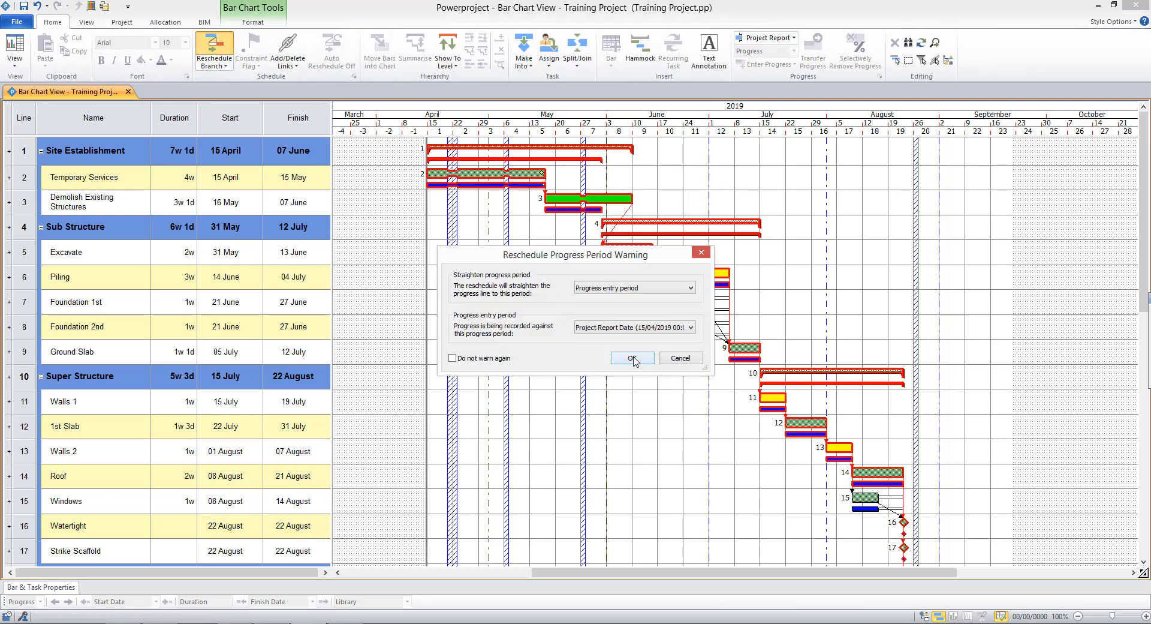
{"action": "left_click", "coordinate": [632, 358]}
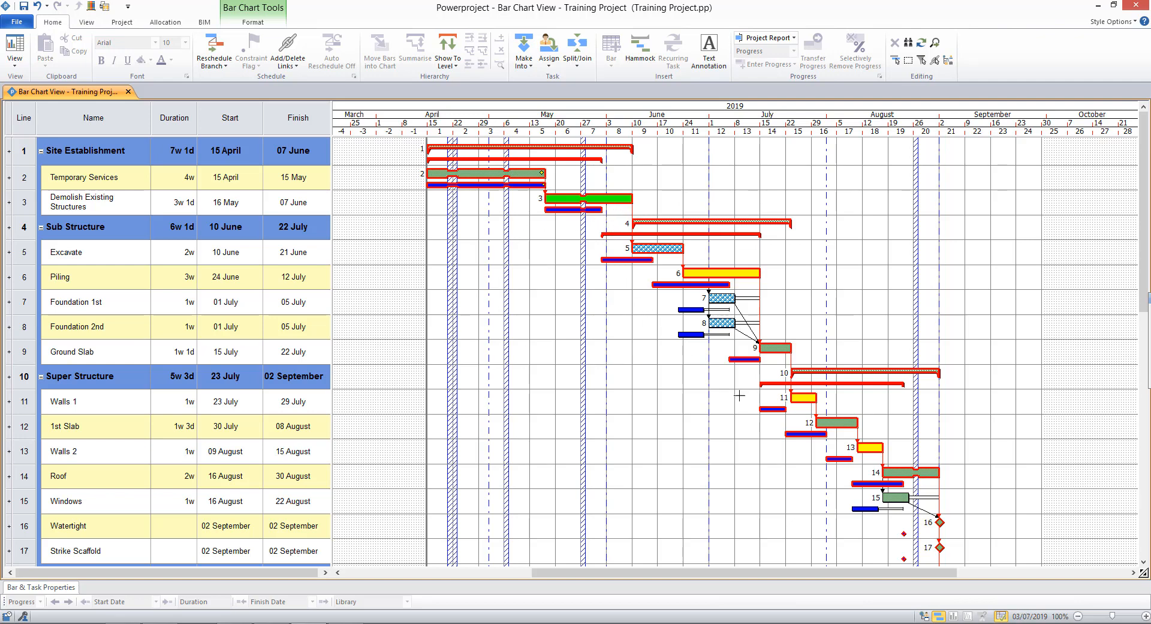
Step: Check the programme end after rescheduling, then undo the finish-date change
{"action": "scroll", "coordinate": [738, 396], "scroll_direction": "down", "scroll_amount": 6}
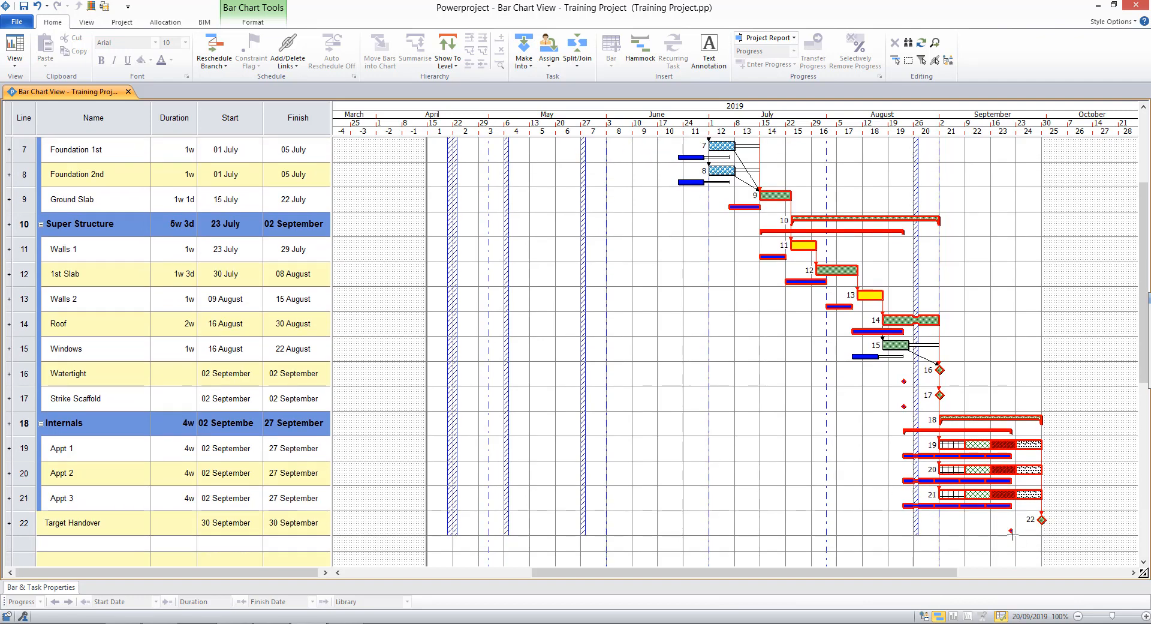
{"action": "left_click", "coordinate": [1041, 526]}
{"action": "scroll", "coordinate": [707, 456], "scroll_direction": "up", "scroll_amount": 5}
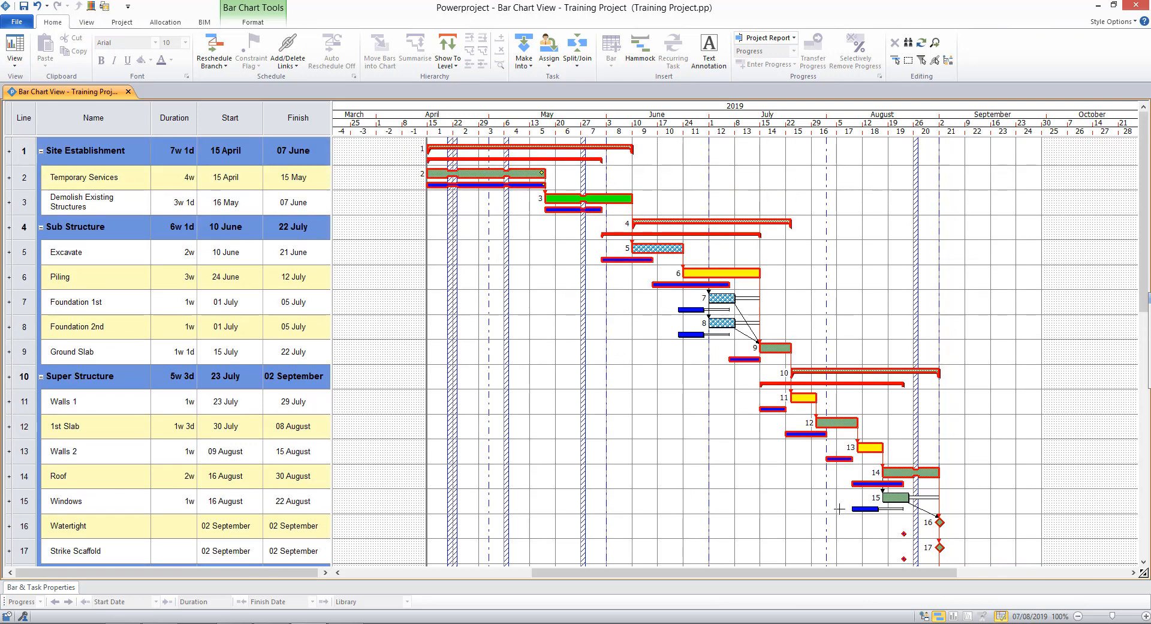
{"action": "left_click", "coordinate": [36, 7]}
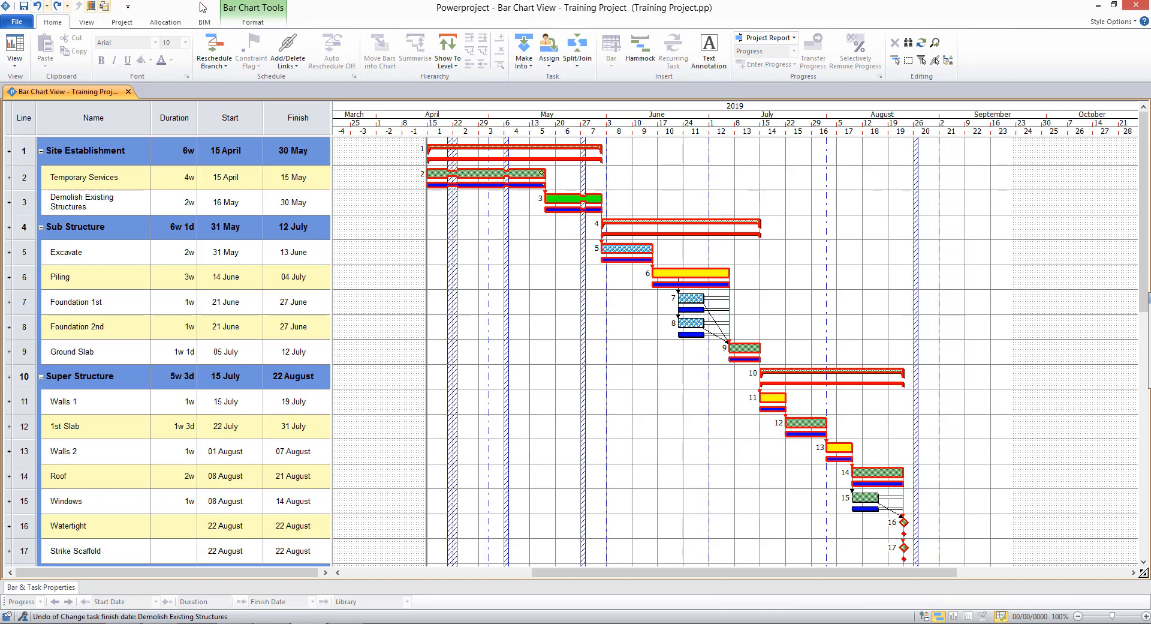
Step: Toggle the display of baseline bars off and back on
{"action": "left_click", "coordinate": [255, 24]}
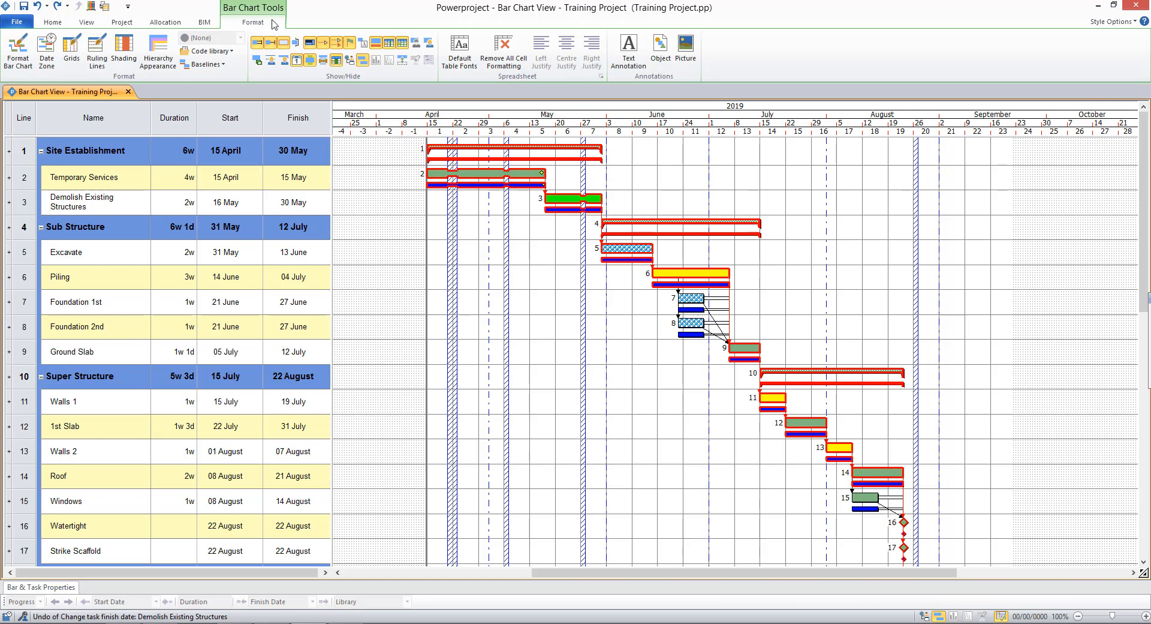
{"action": "left_click", "coordinate": [376, 44]}
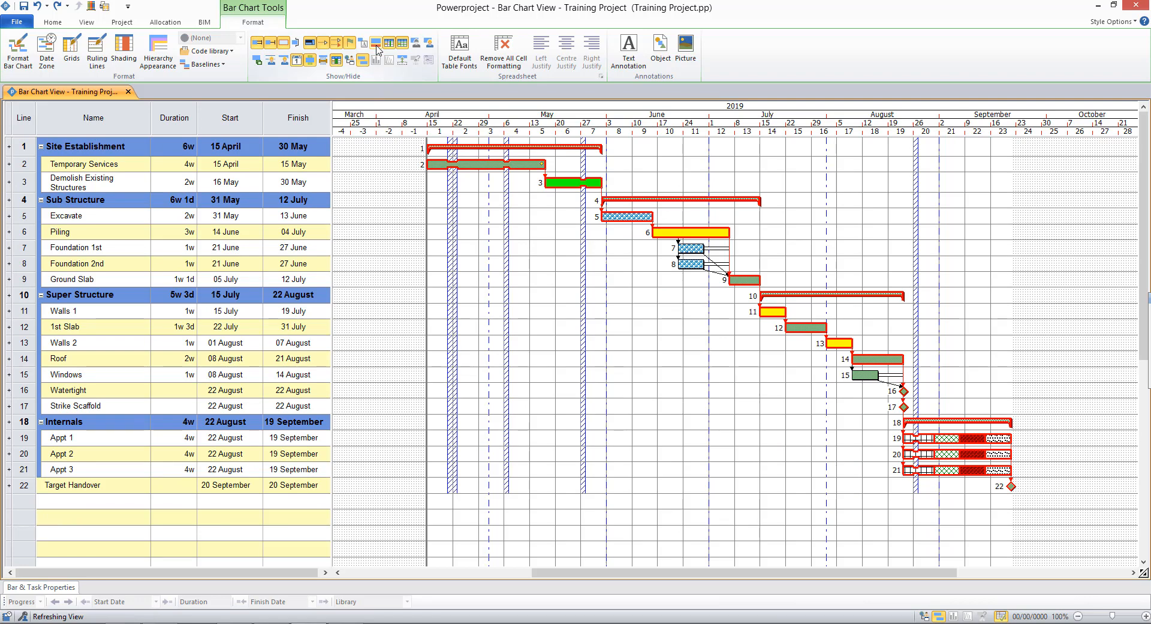
{"action": "left_click", "coordinate": [377, 45]}
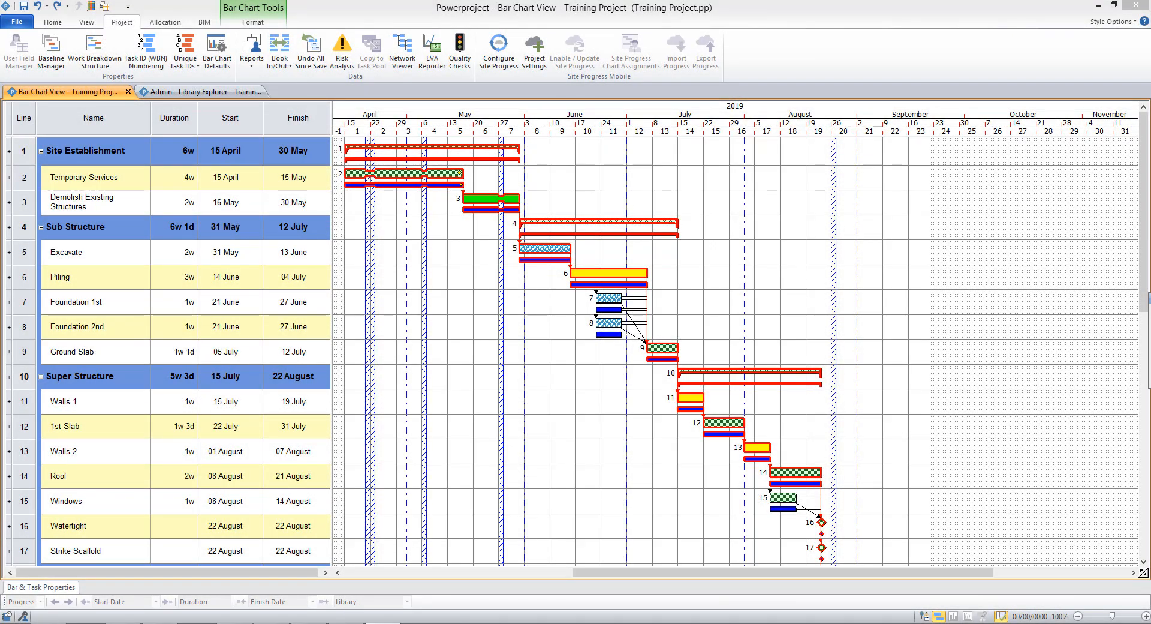
Step: Apply the Progress - with a Baseline table to the view
{"action": "left_click", "coordinate": [90, 24]}
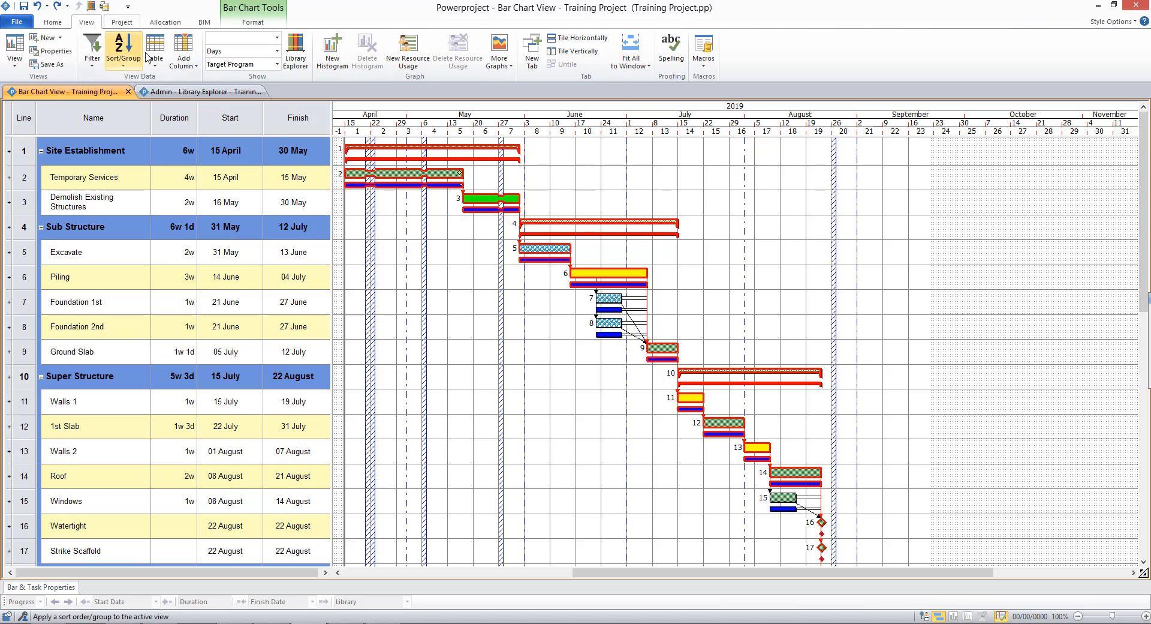
{"action": "left_click", "coordinate": [155, 63]}
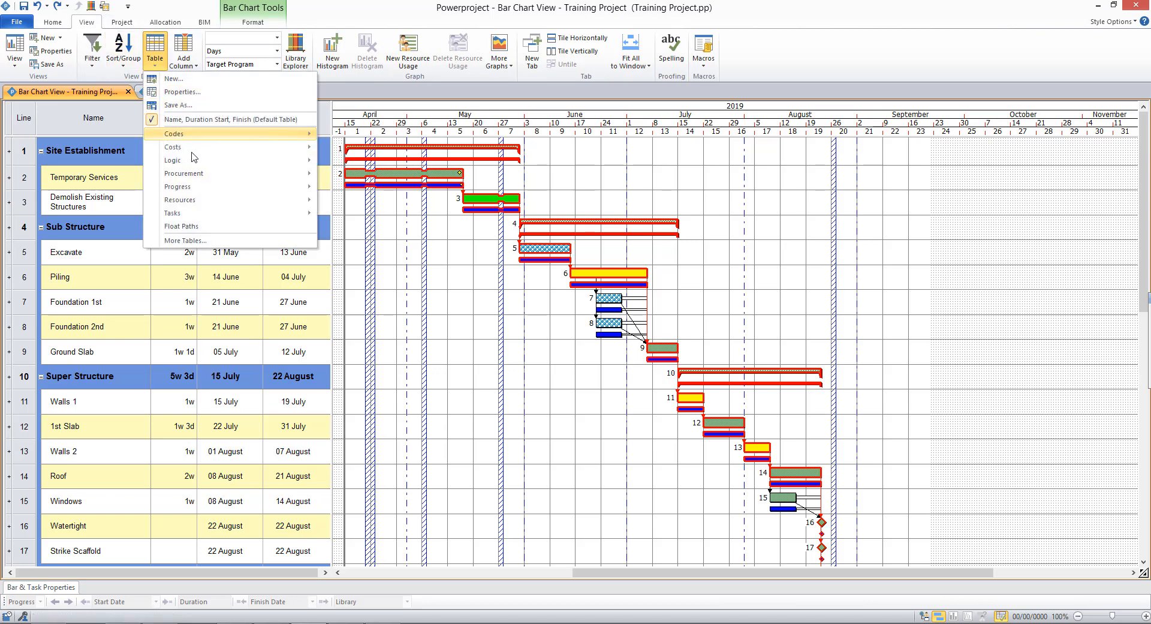
{"action": "mouse_move", "coordinate": [203, 188]}
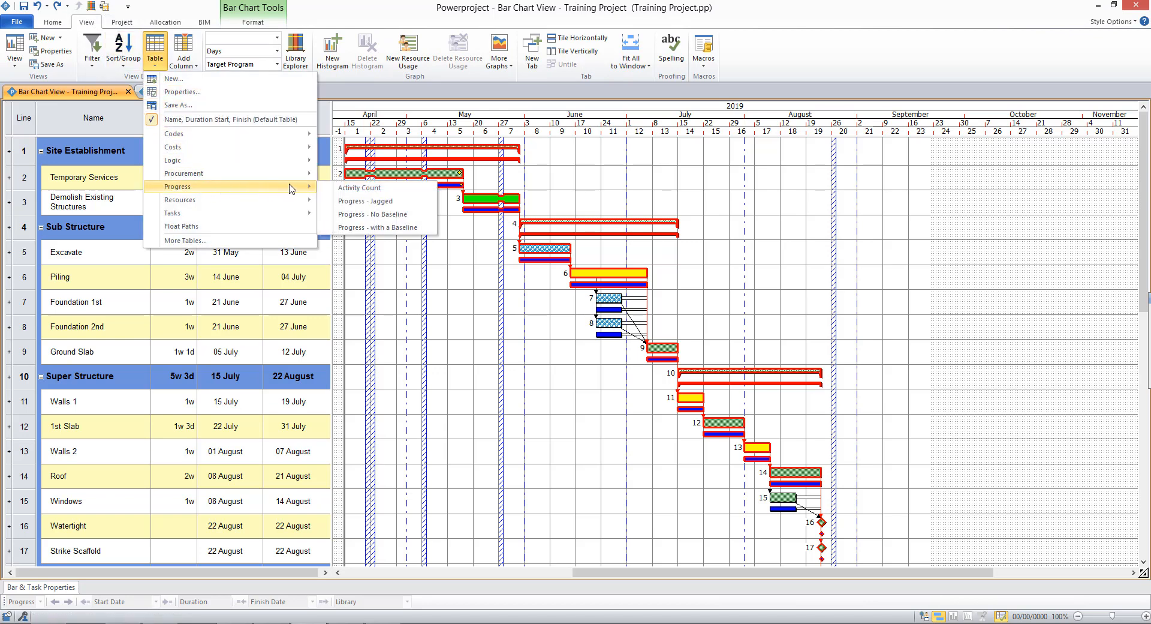
{"action": "left_click", "coordinate": [363, 227]}
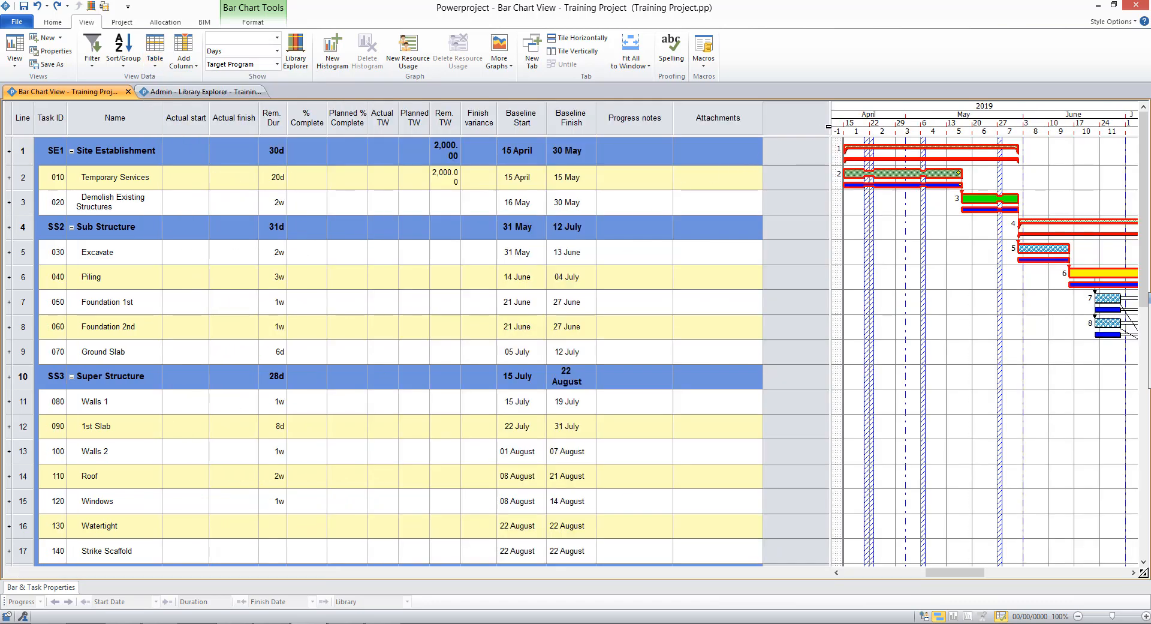
Step: Narrow the table pane and autofit the Rem. TW column width
{"action": "left_click_drag", "start_coordinate": [827, 125], "coordinate": [597, 126]}
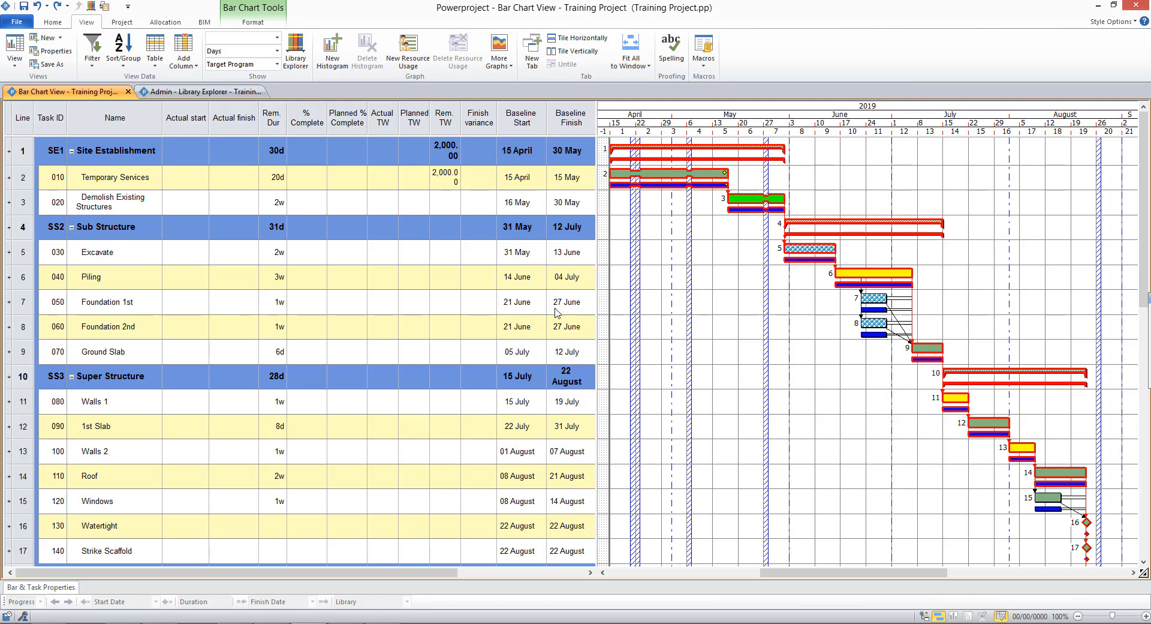
{"action": "double_click", "coordinate": [461, 120]}
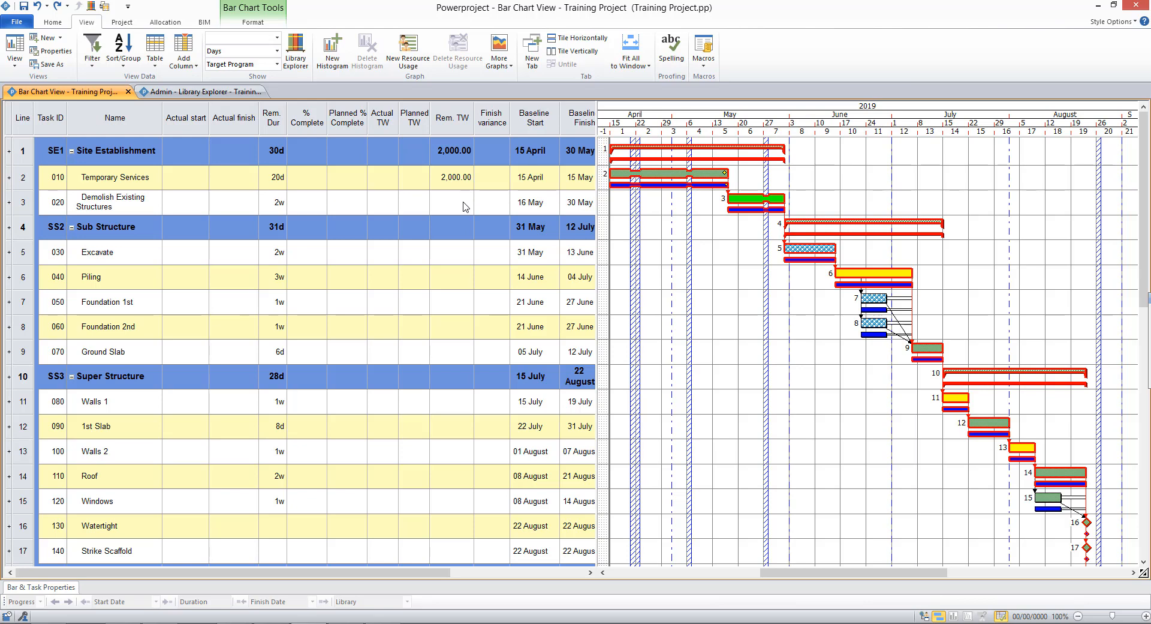
Step: Show progress lines and set the progress period's report date to 23/04/2019
{"action": "left_click", "coordinate": [255, 25]}
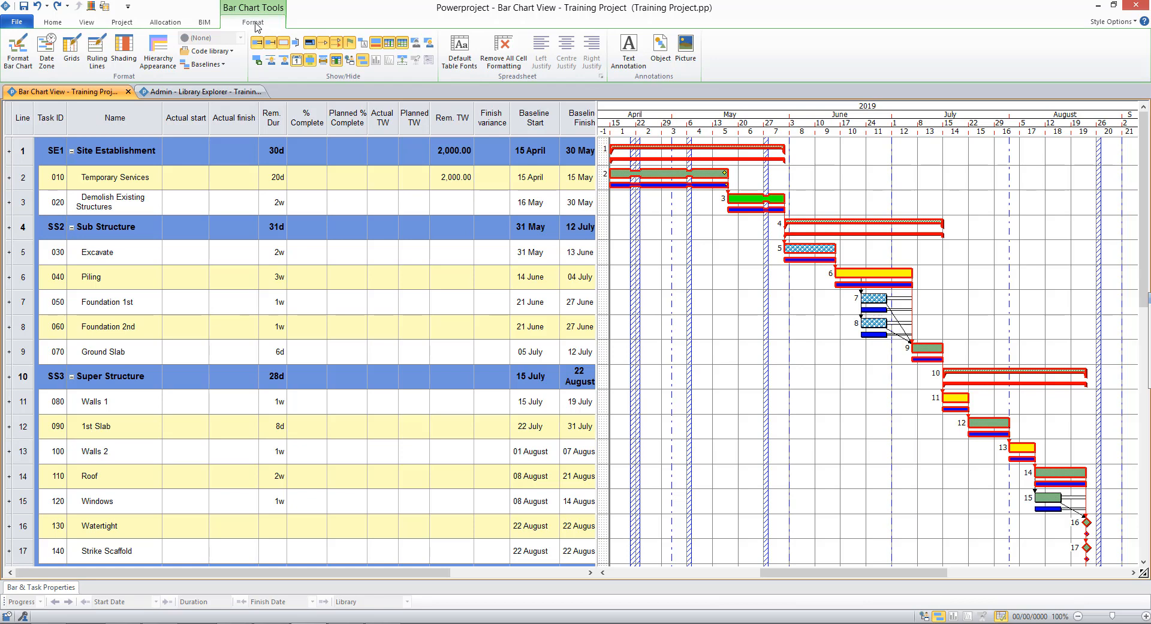
{"action": "left_click", "coordinate": [297, 46]}
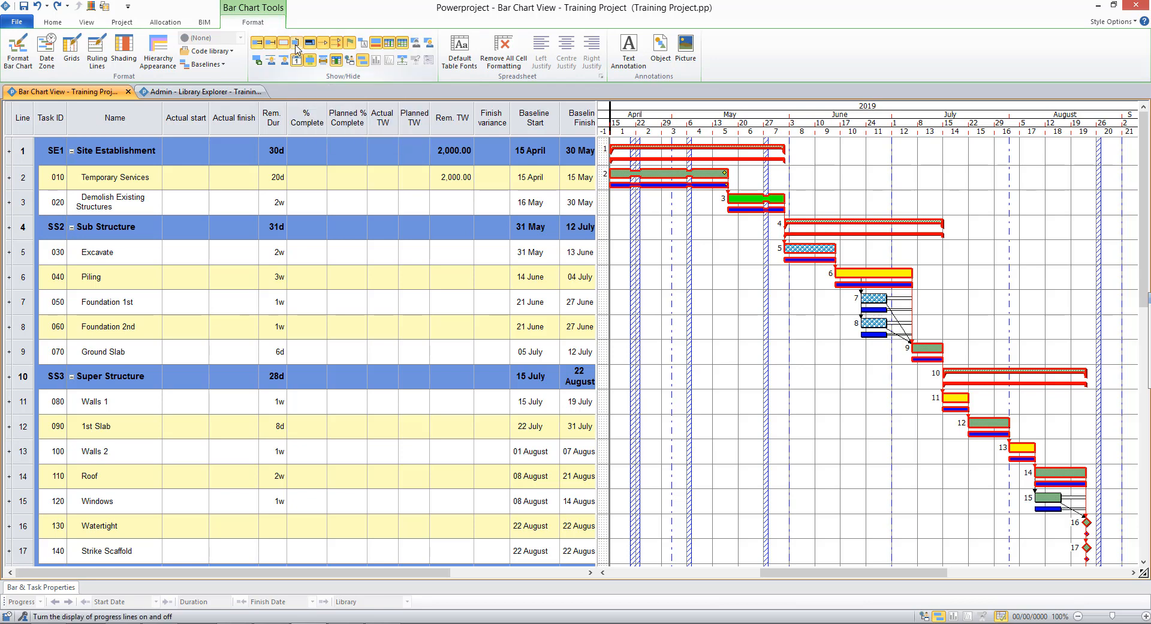
{"action": "double_click", "coordinate": [611, 258]}
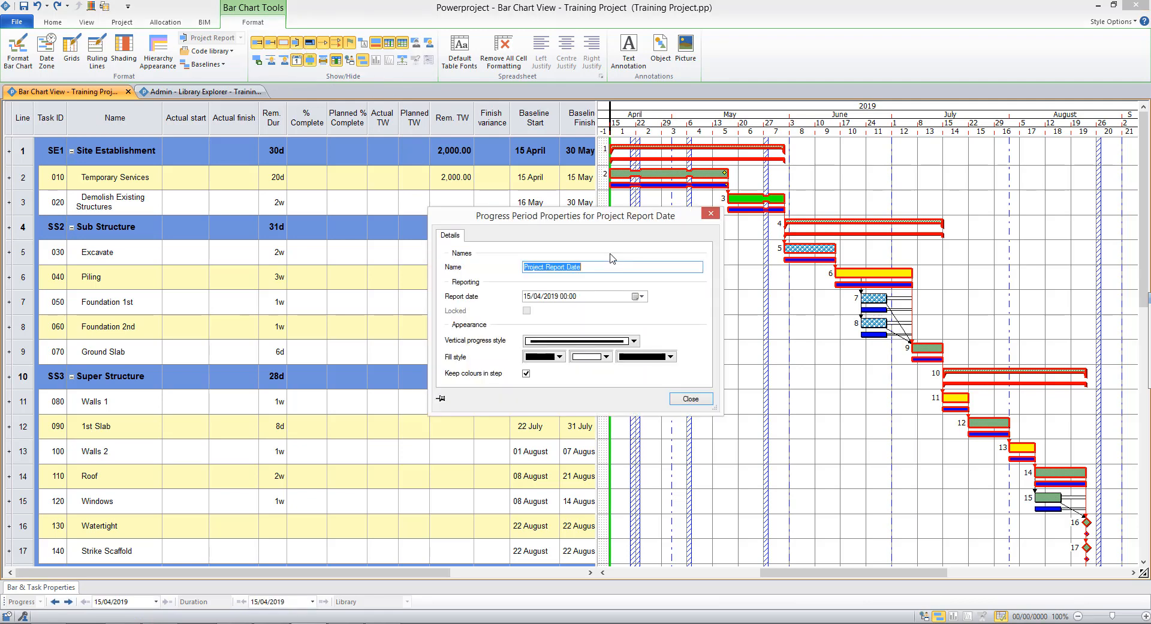
{"action": "left_click", "coordinate": [640, 295]}
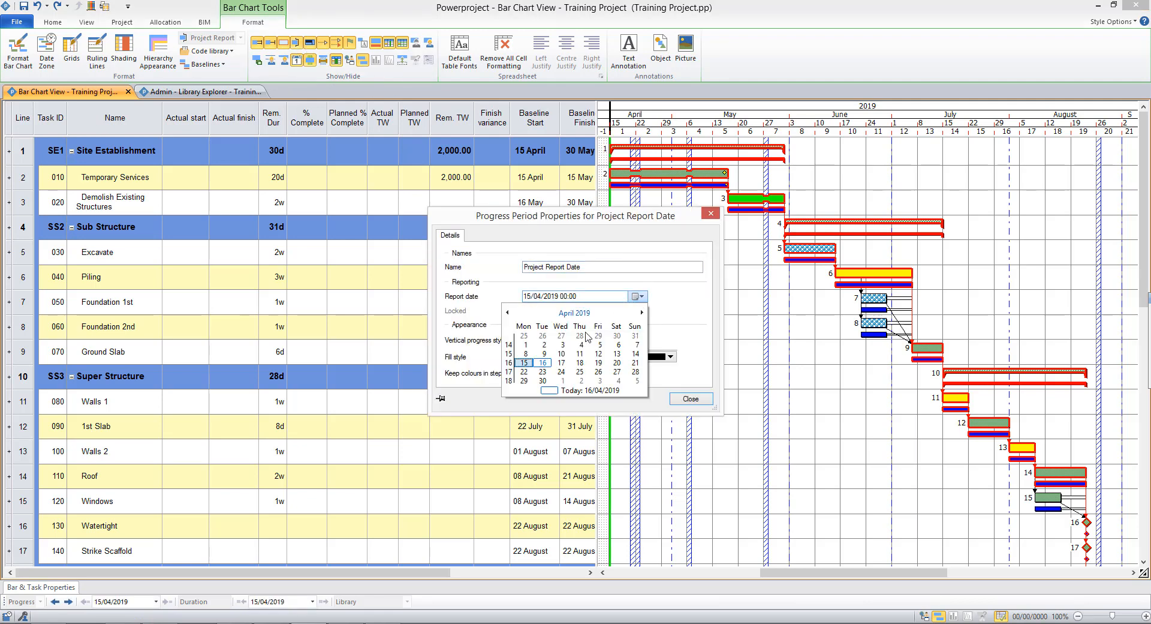
{"action": "left_click", "coordinate": [542, 372]}
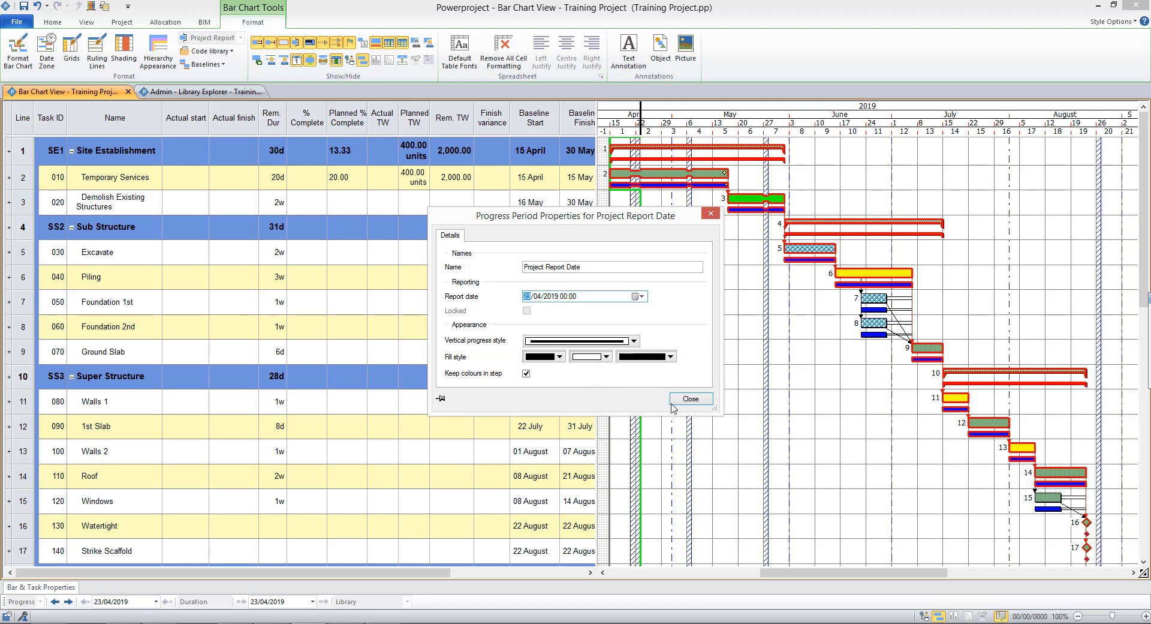
{"action": "left_click", "coordinate": [692, 399]}
{"action": "left_click", "coordinate": [693, 398]}
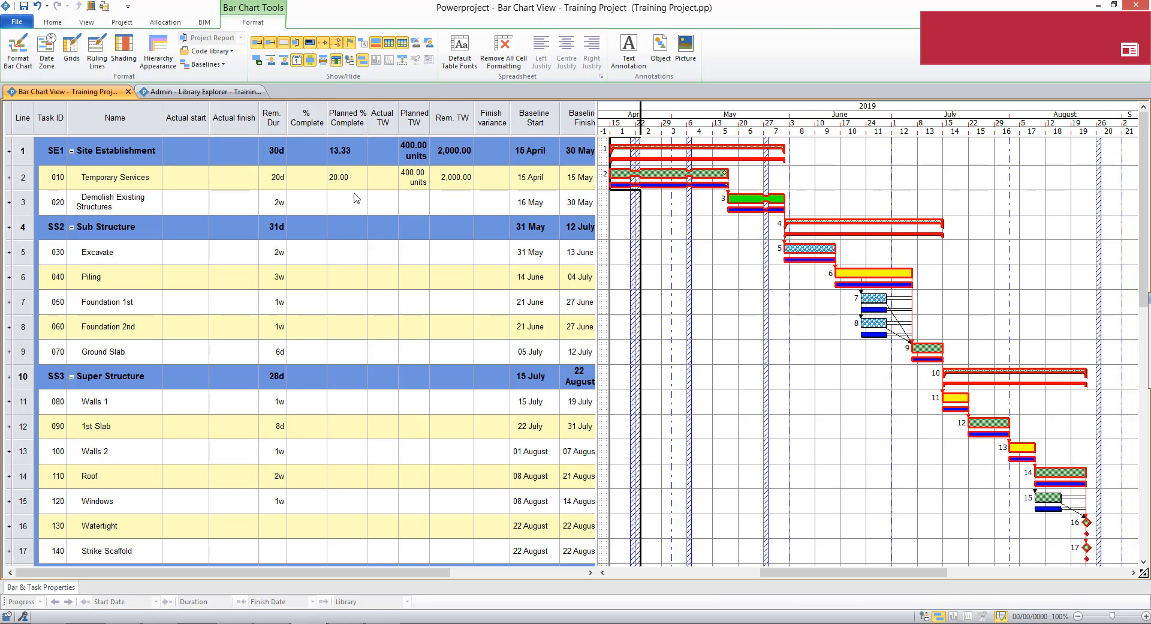
Step: Set the Temporary Services task's % Complete to 10
{"action": "left_click", "coordinate": [313, 180]}
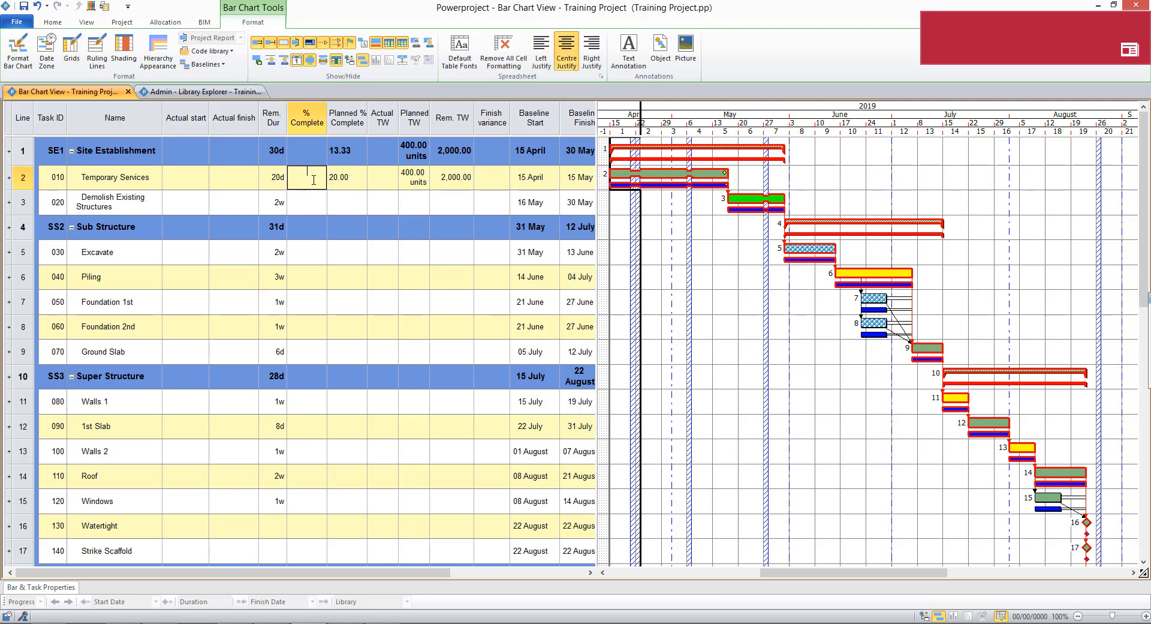
{"action": "type", "text": "10"}
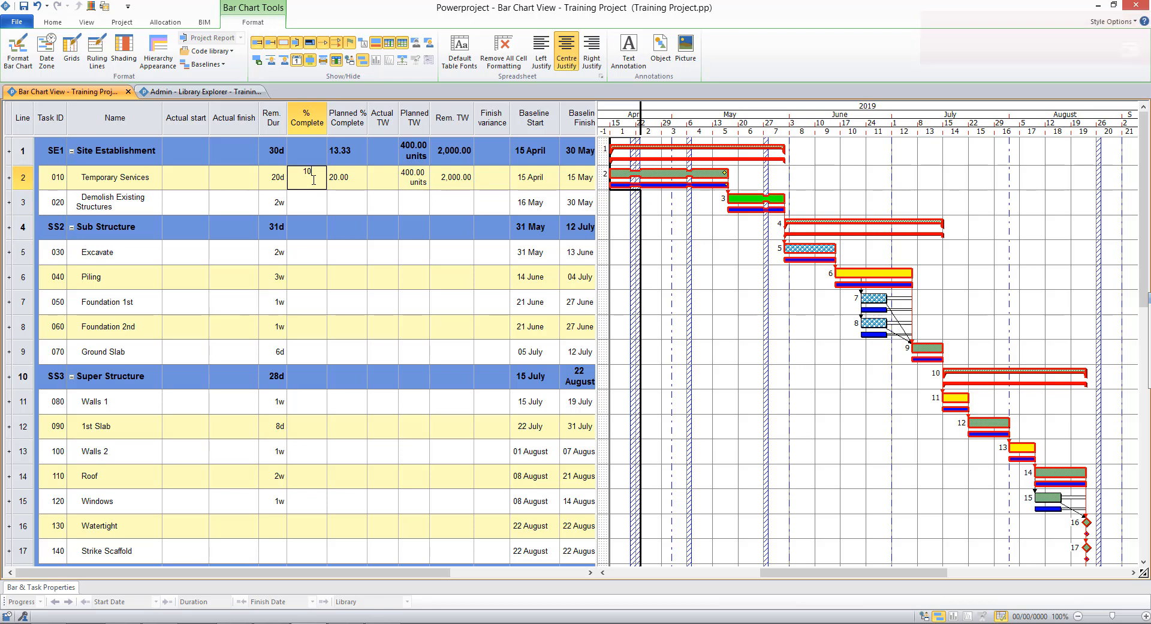
{"action": "key", "text": "Return"}
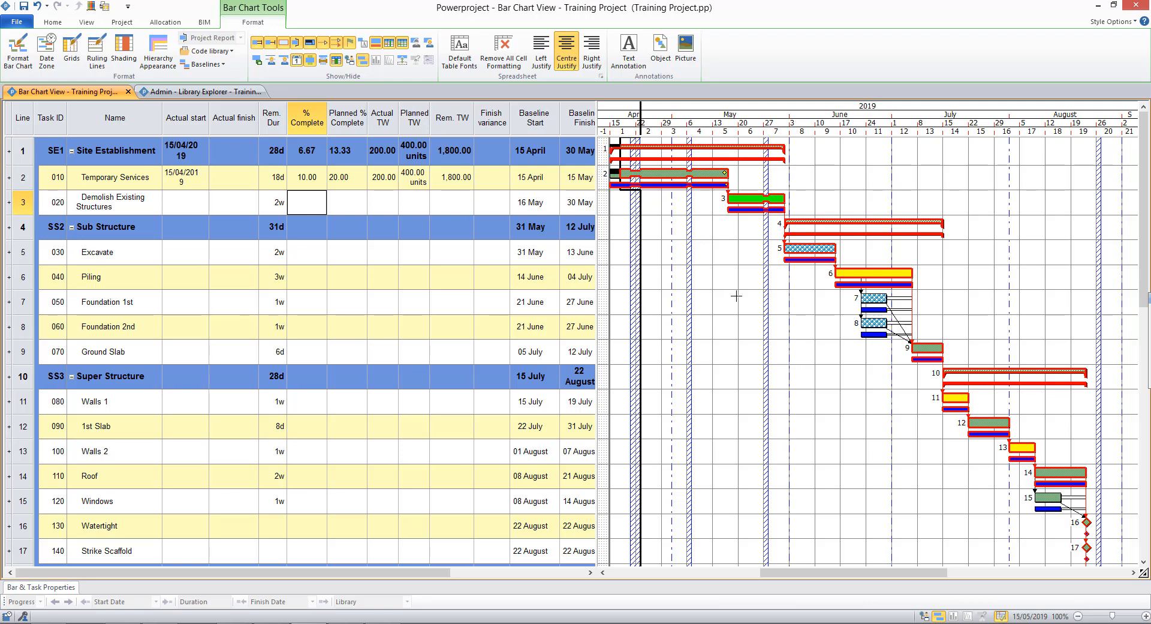
Step: Reschedule the project branch, accept the progress period warning, then undo the reschedule
{"action": "left_click", "coordinate": [60, 24]}
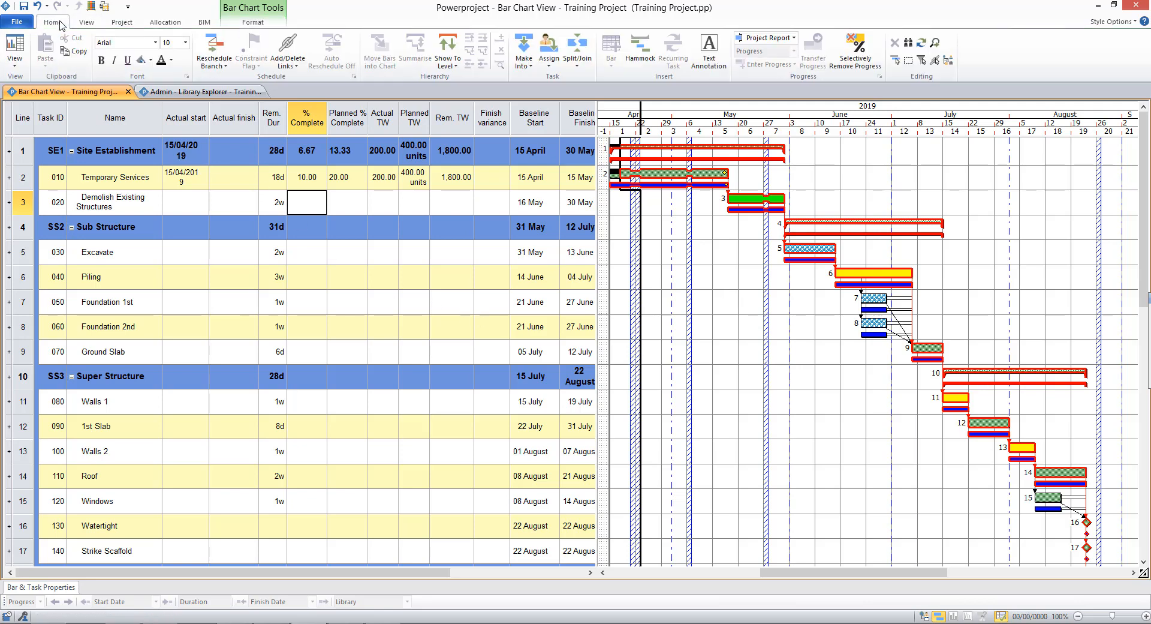
{"action": "left_click", "coordinate": [227, 53]}
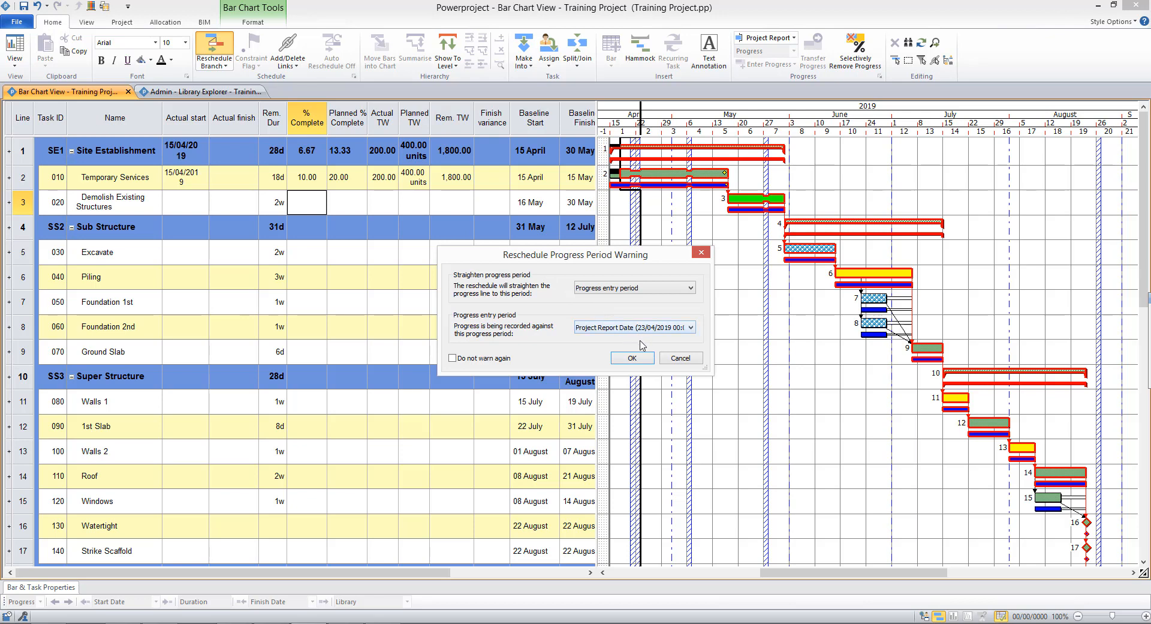
{"action": "left_click", "coordinate": [633, 358]}
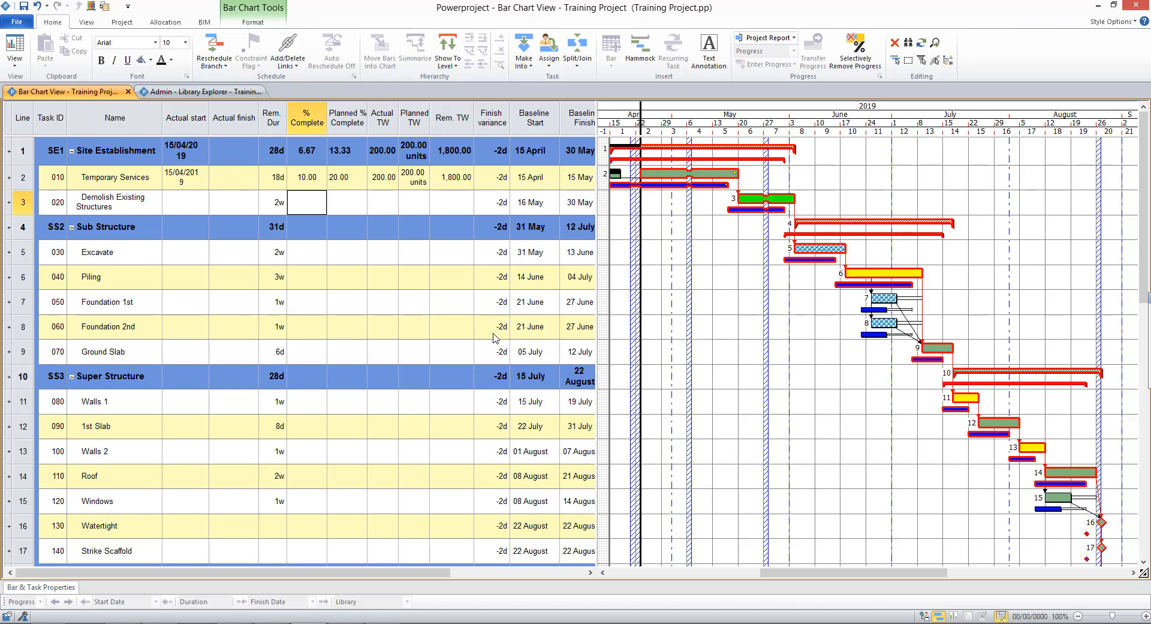
{"action": "left_click", "coordinate": [38, 9]}
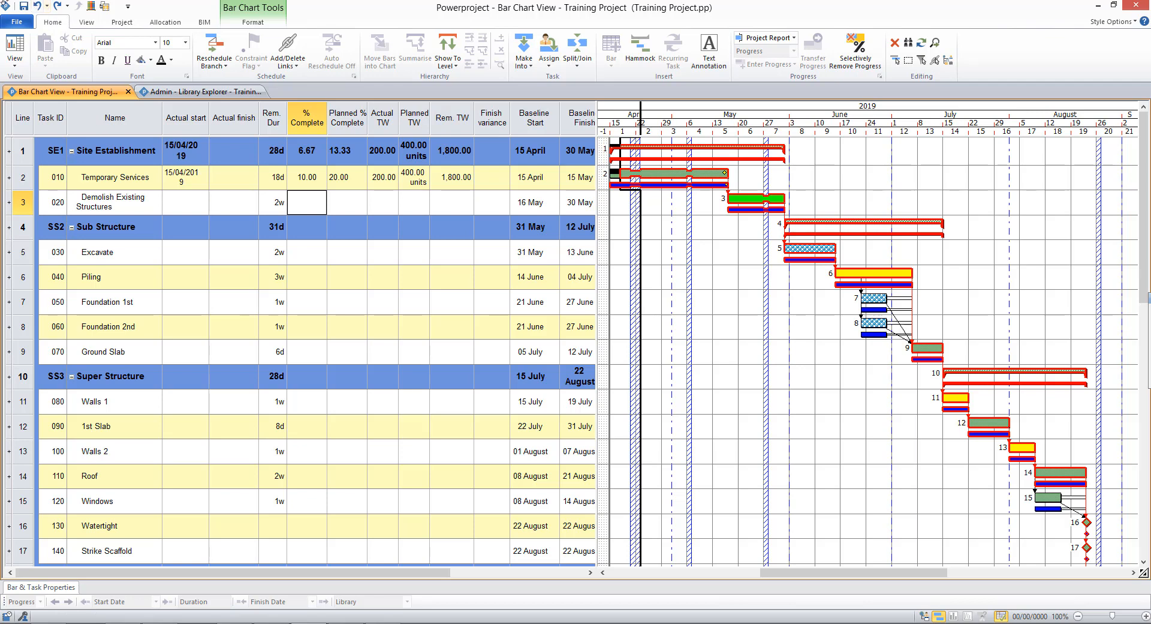
Step: Reschedule the project branch again, accepting the progress period warning
{"action": "left_click", "coordinate": [221, 53]}
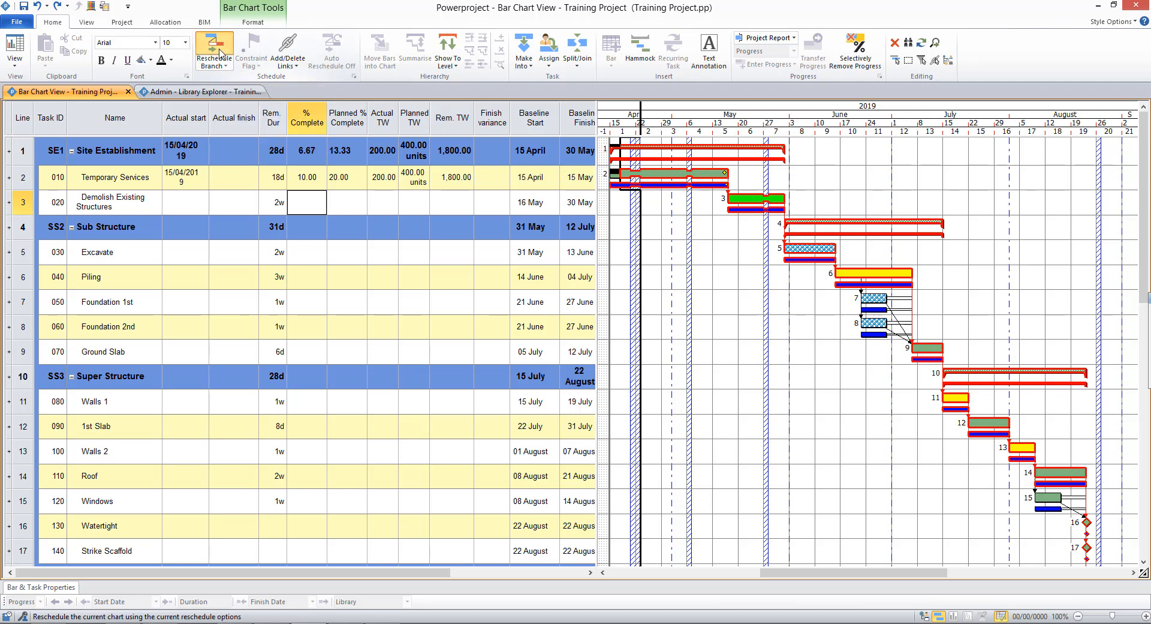
{"action": "left_click", "coordinate": [634, 360]}
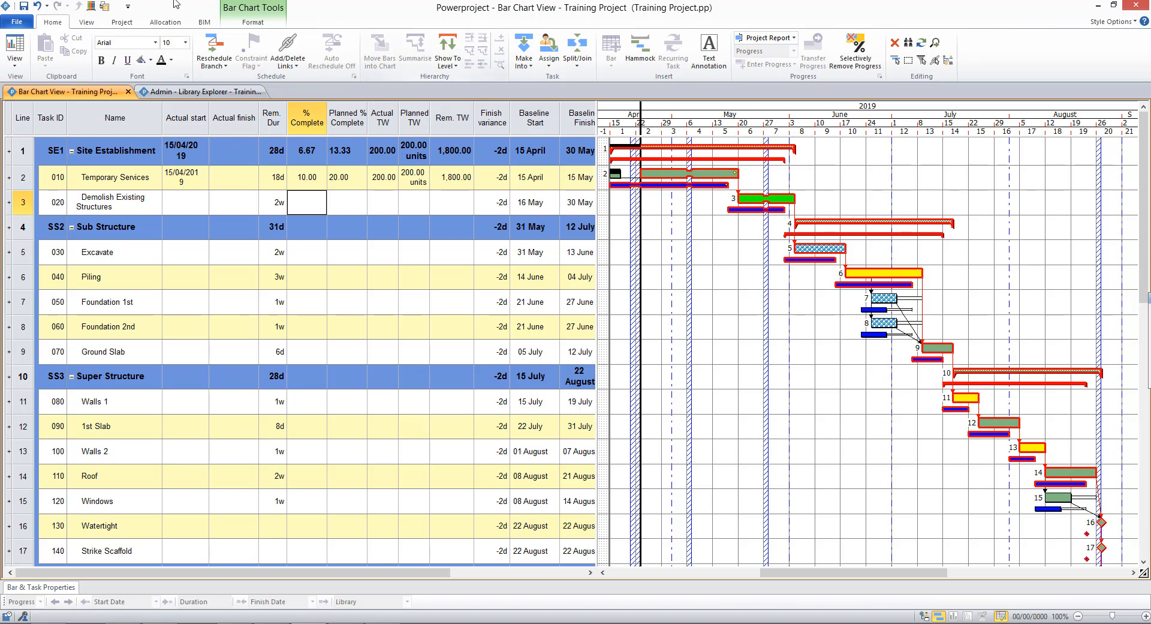
Step: Open the Library Explorer and rename the Project Report Date progress period to week 1
{"action": "left_click", "coordinate": [92, 8]}
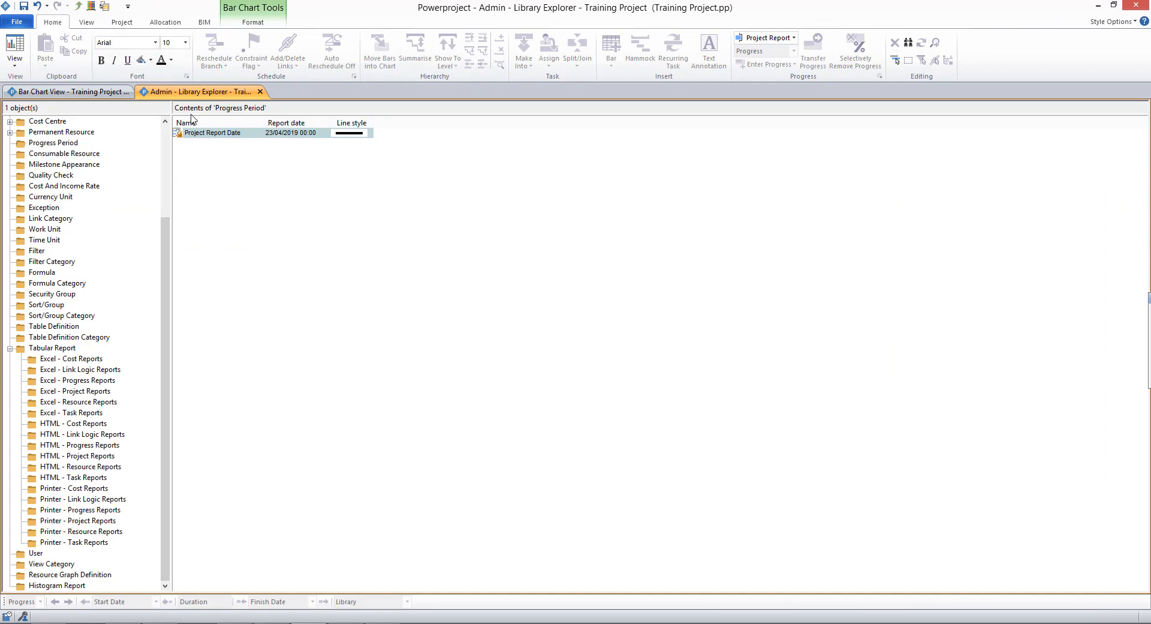
{"action": "scroll", "coordinate": [150, 144], "scroll_direction": "up", "scroll_amount": 4}
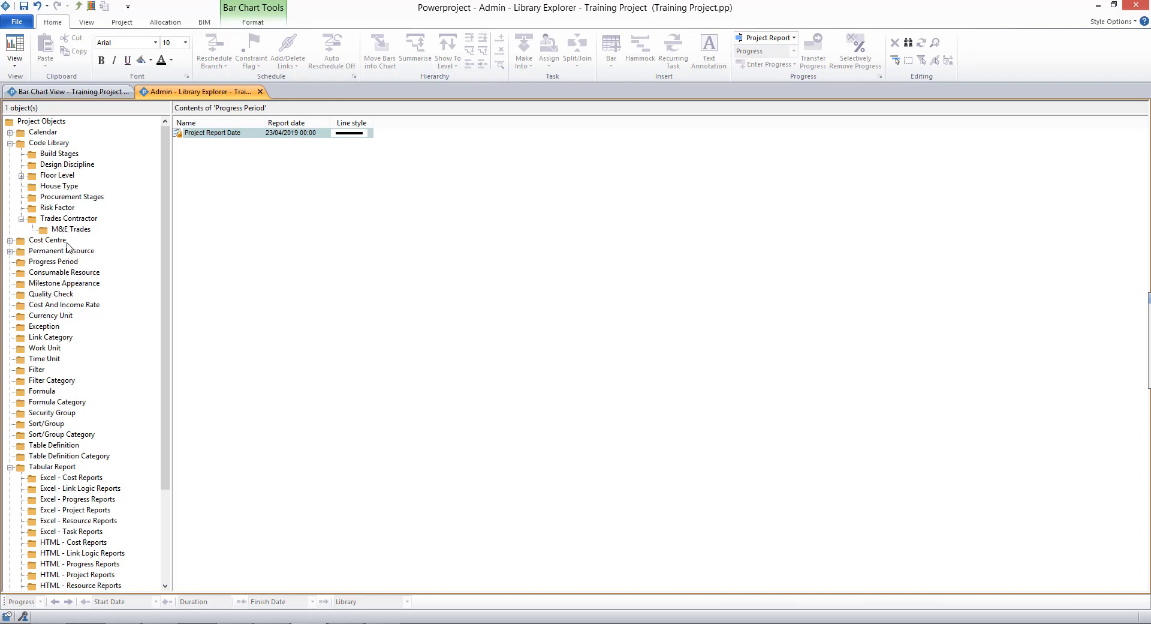
{"action": "double_click", "coordinate": [222, 135]}
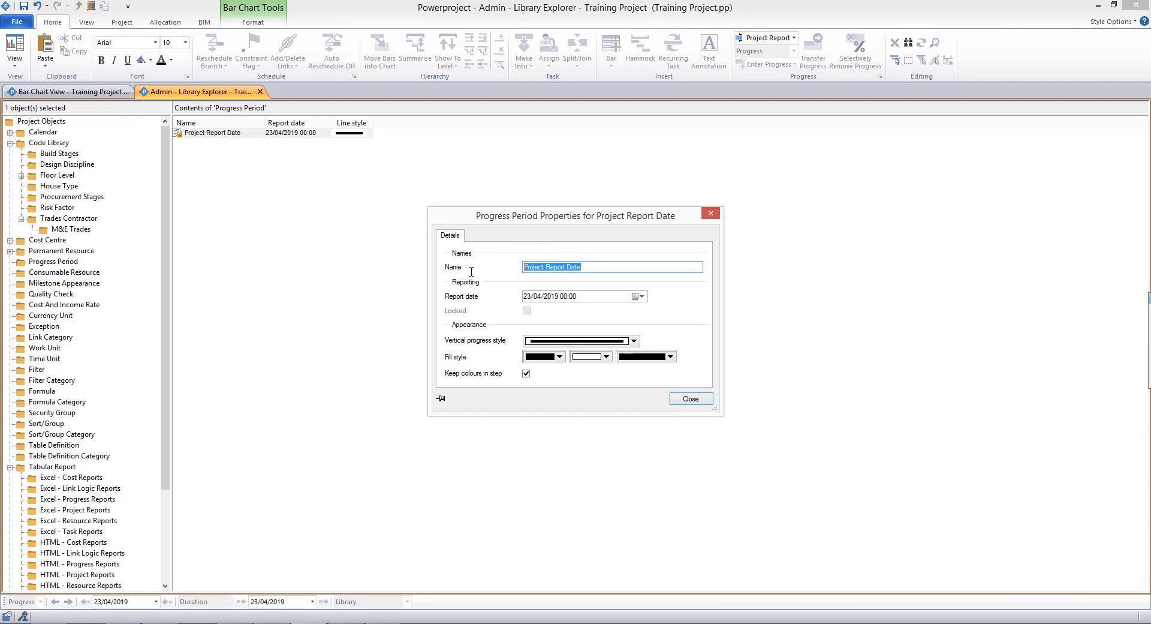
{"action": "type", "text": "week 1"}
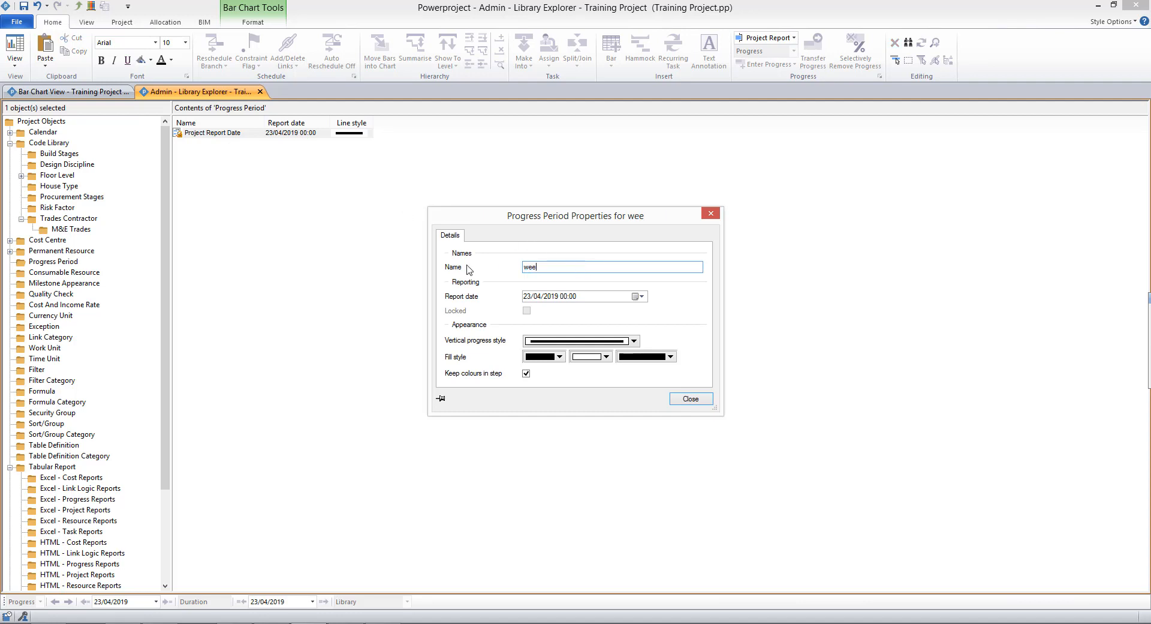
{"action": "left_click", "coordinate": [691, 399]}
Step: Add three more progress periods named week 2, week 3 and week 4 below week 1
{"action": "left_click", "coordinate": [223, 132]}
{"action": "key", "text": "Return"}
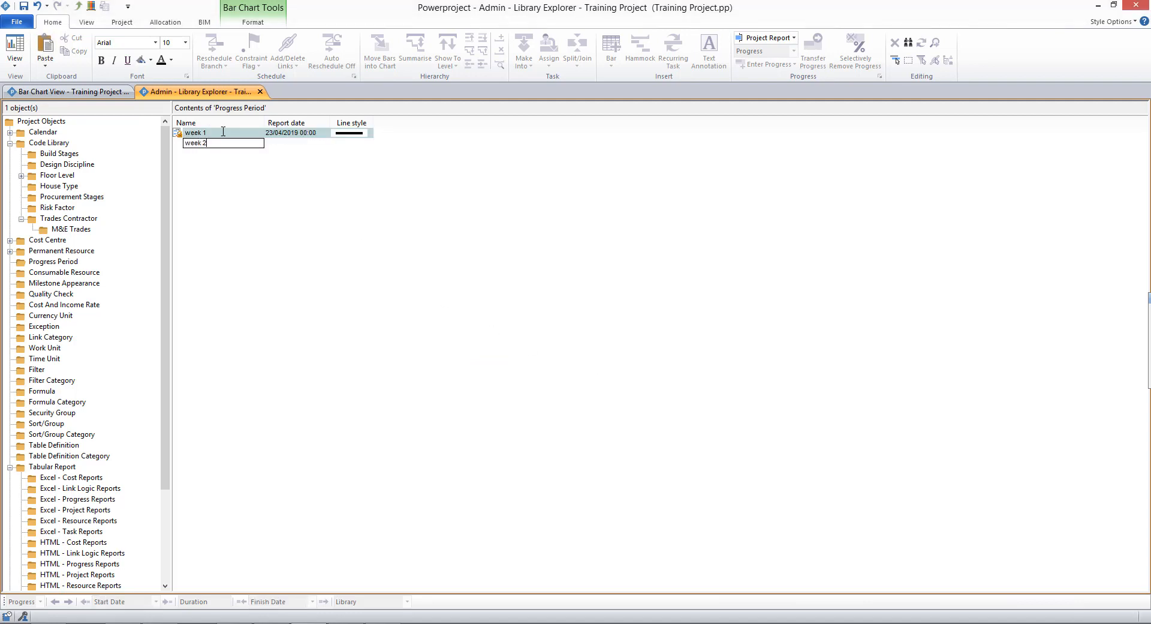
{"action": "key", "text": "Return"}
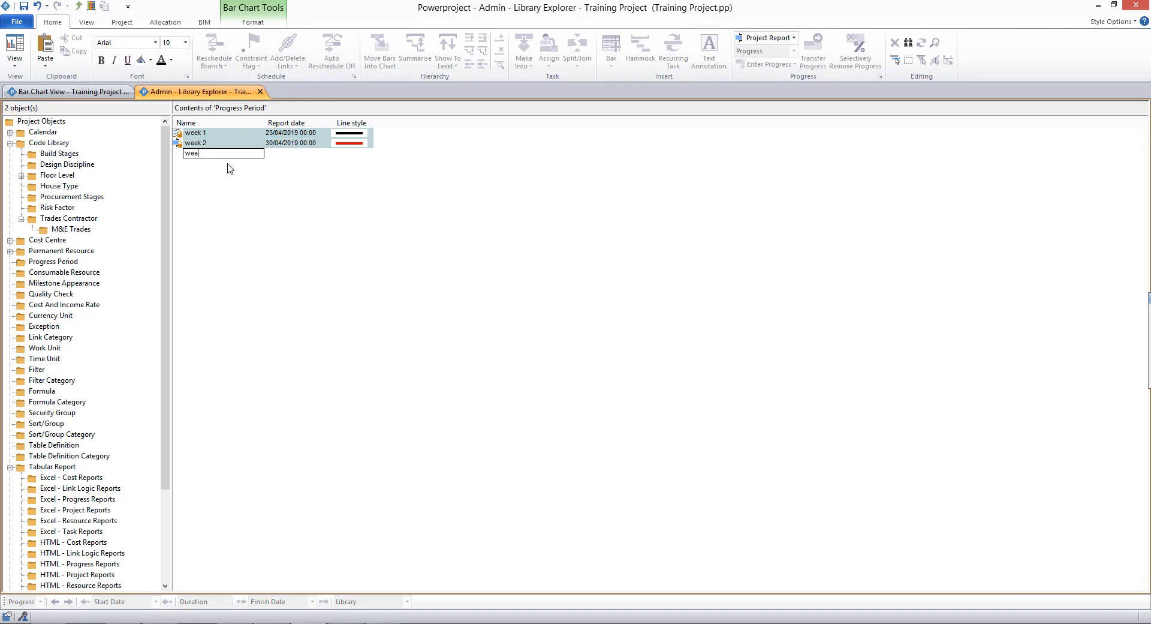
{"action": "type", "text": "week 3"}
{"action": "key", "text": "Return"}
{"action": "type", "text": "w"}
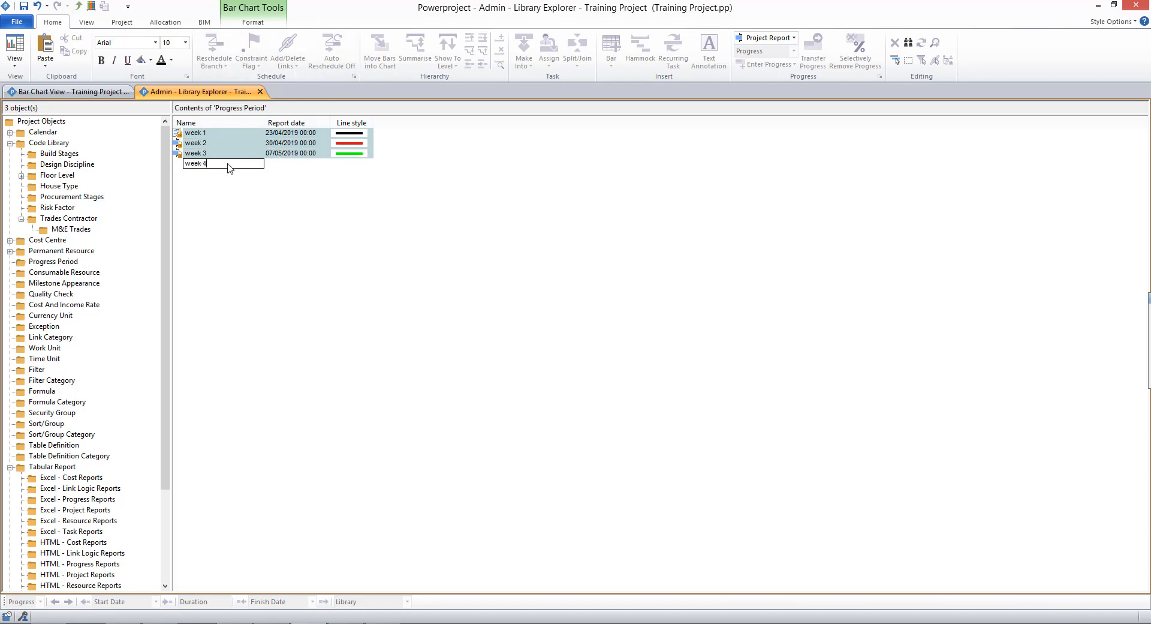
{"action": "type", "text": "eek 4"}
{"action": "key", "text": "Return"}
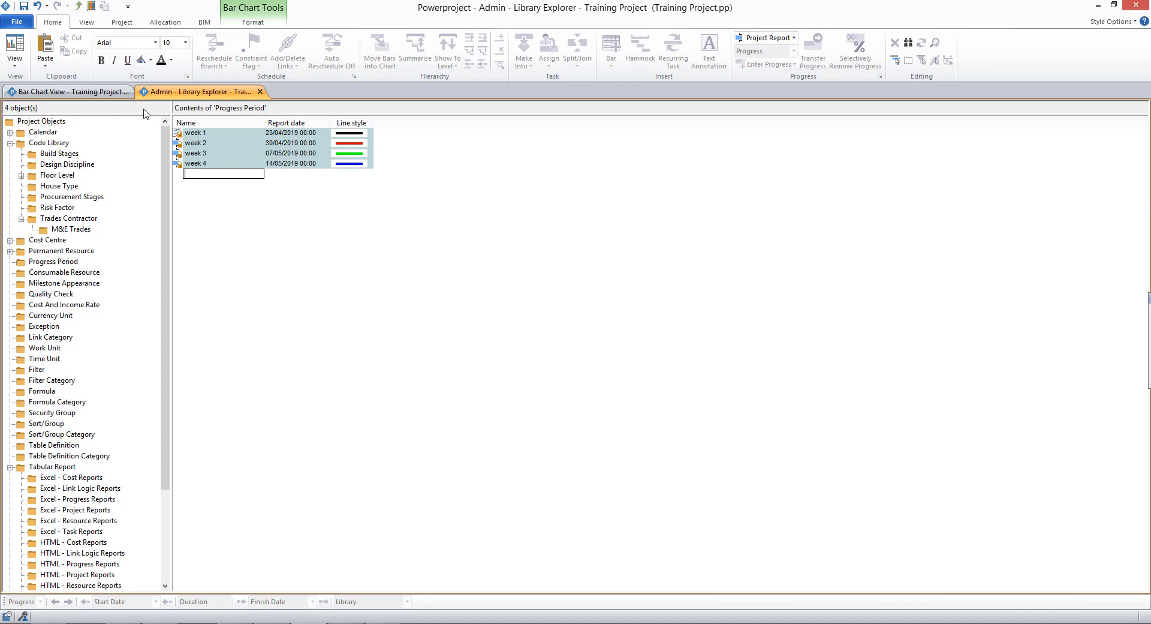
Step: Return to the bar chart view and select week 2 as the current progress period
{"action": "left_click", "coordinate": [112, 95]}
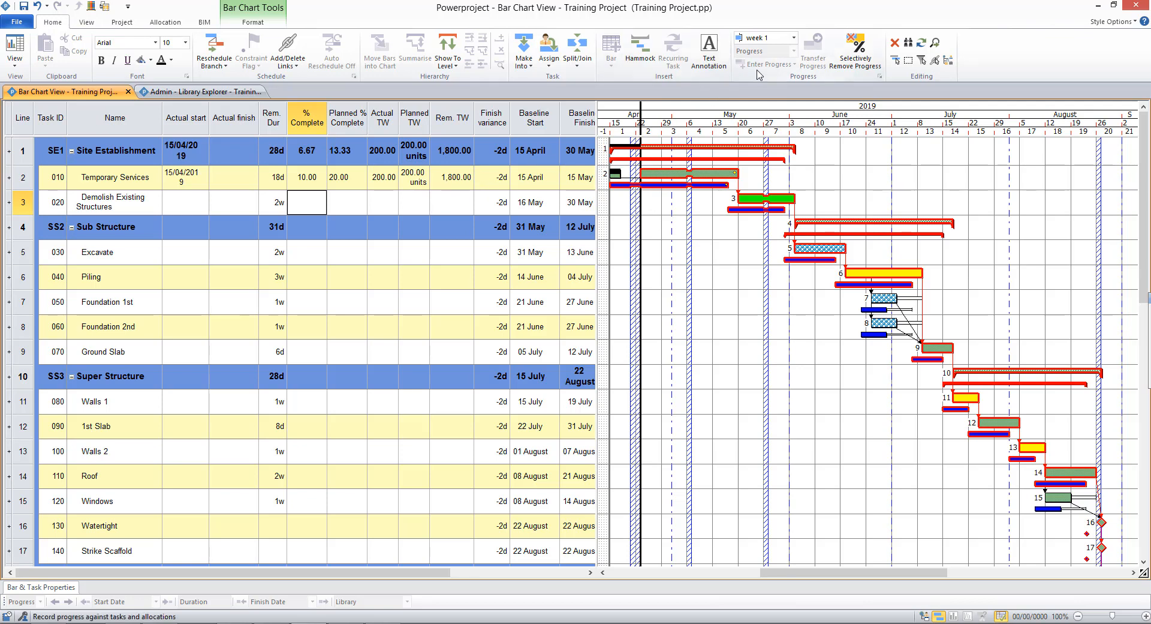
{"action": "left_click", "coordinate": [794, 38]}
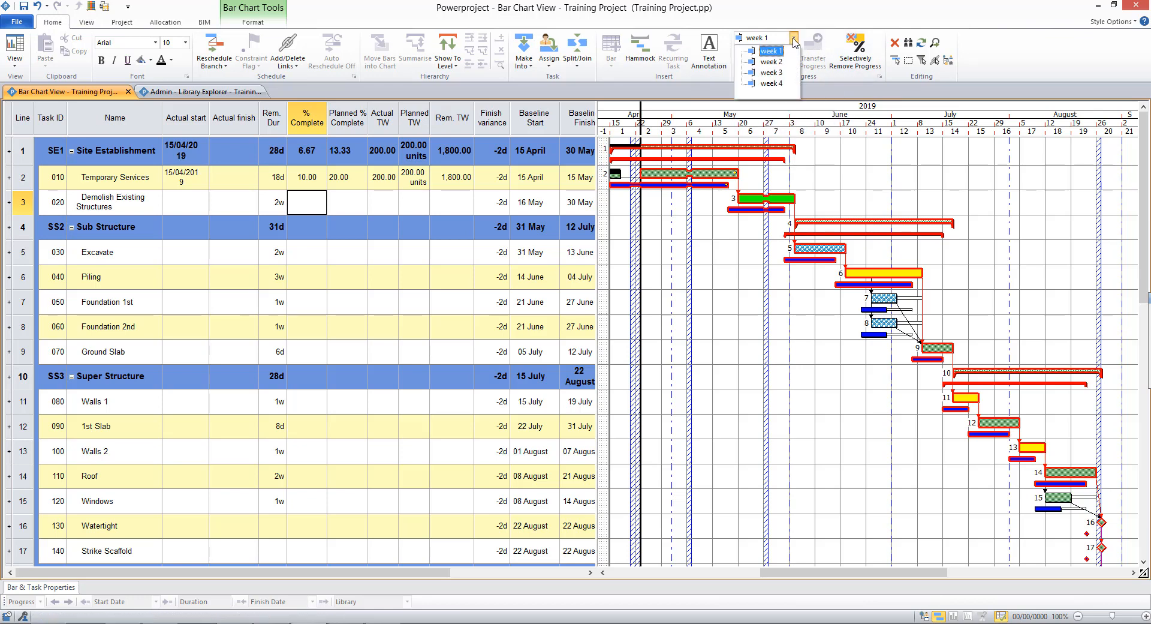
{"action": "left_click", "coordinate": [770, 63]}
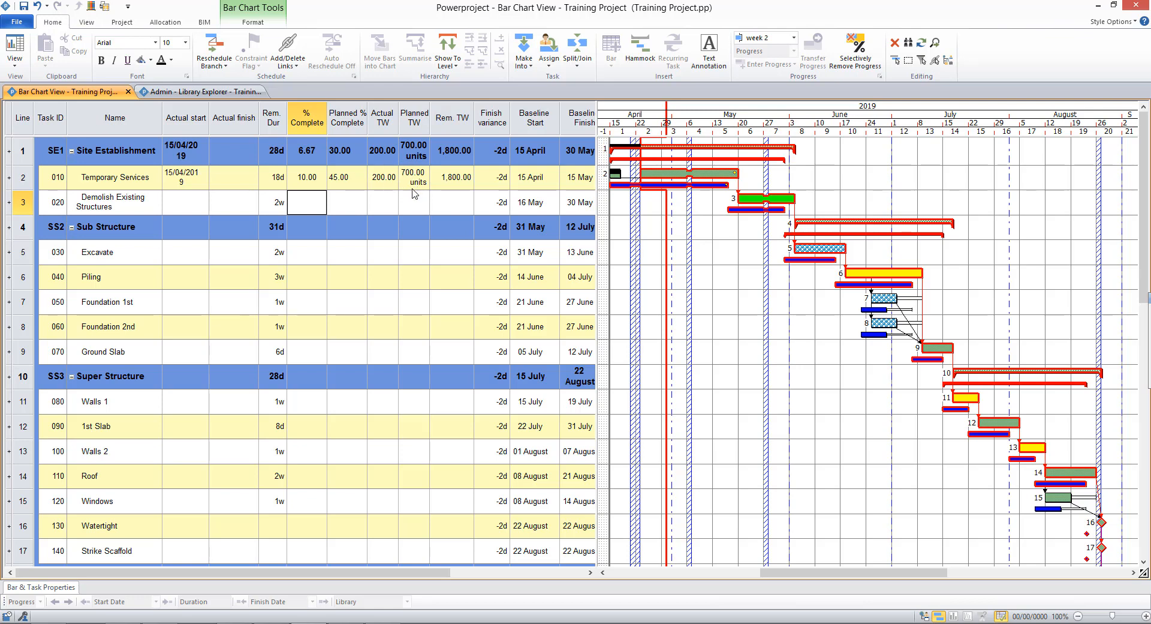
Step: Set the Temporary Services task's Actual TW to 600
{"action": "left_click", "coordinate": [374, 182]}
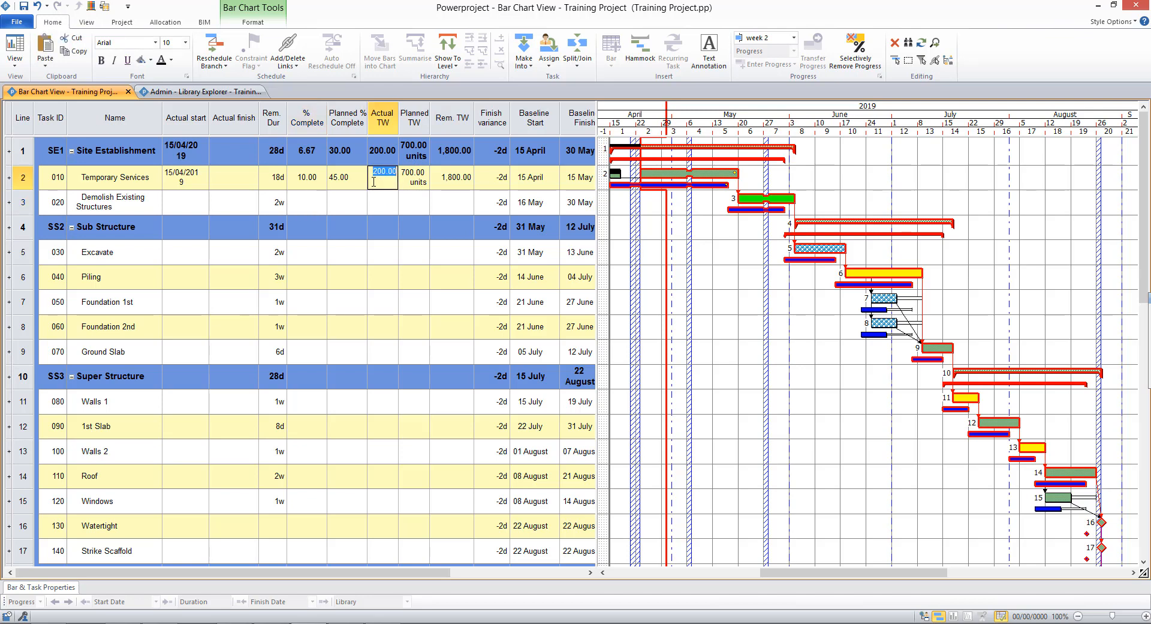
{"action": "type", "text": "600"}
{"action": "key", "text": "Return"}
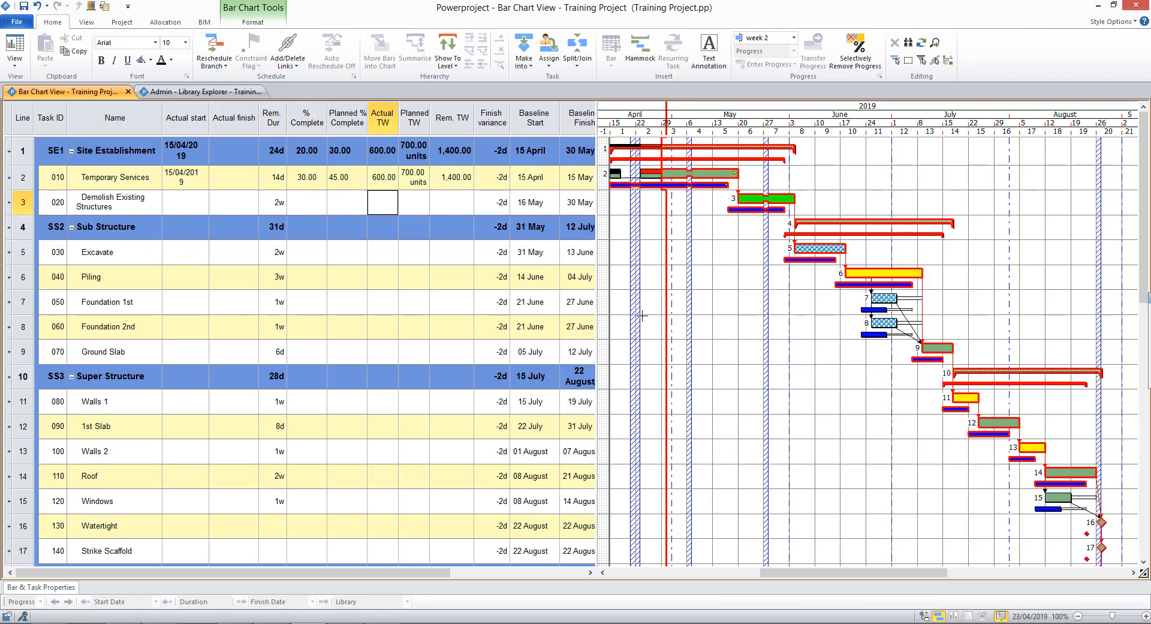
Step: Reschedule the project branch against the week 2 progress period, accepting the warning
{"action": "left_click", "coordinate": [214, 45]}
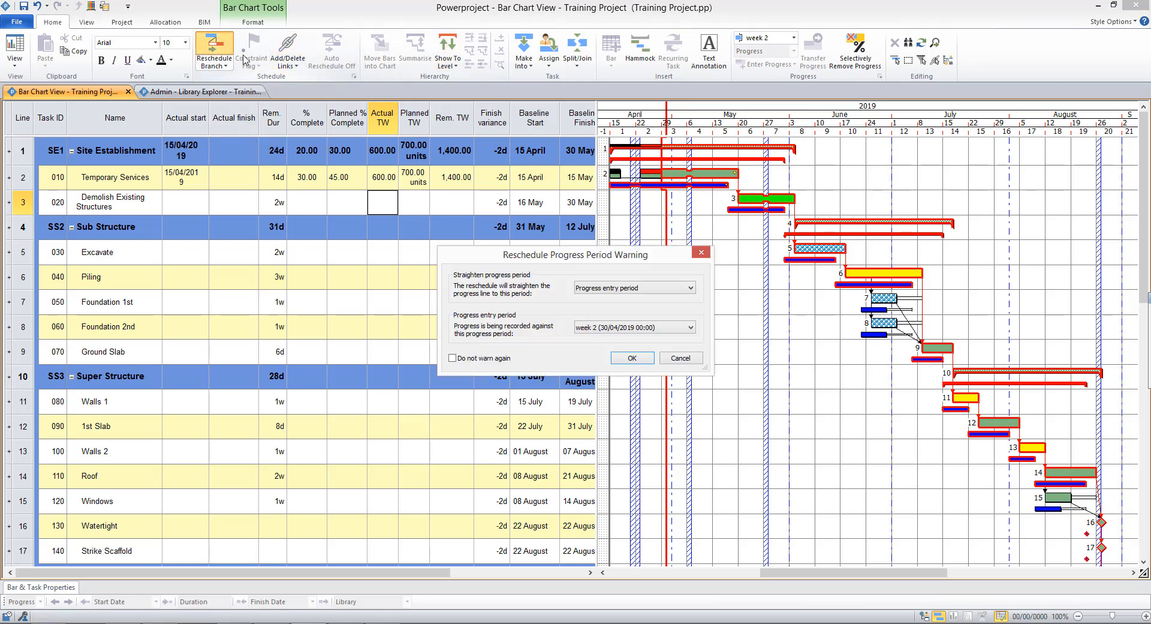
{"action": "left_click", "coordinate": [634, 359]}
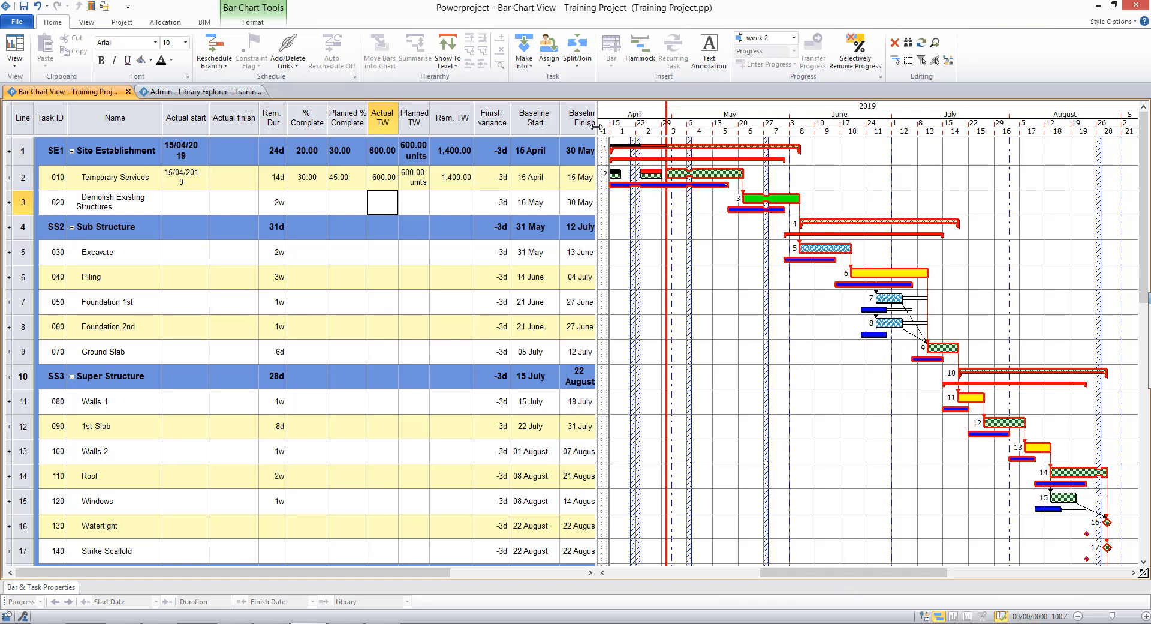
Step: Widen the table pane and open the Notes page of Bar & Task Properties for the Temporary Services bar
{"action": "left_click_drag", "start_coordinate": [597, 128], "coordinate": [610, 134]}
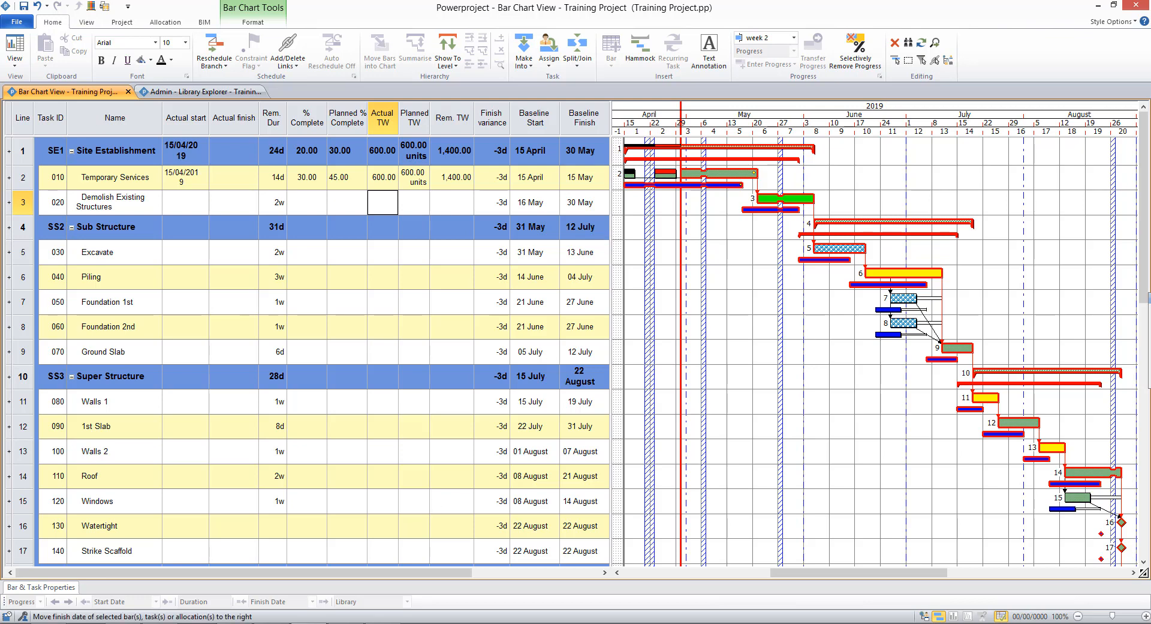
{"action": "left_click", "coordinate": [26, 589]}
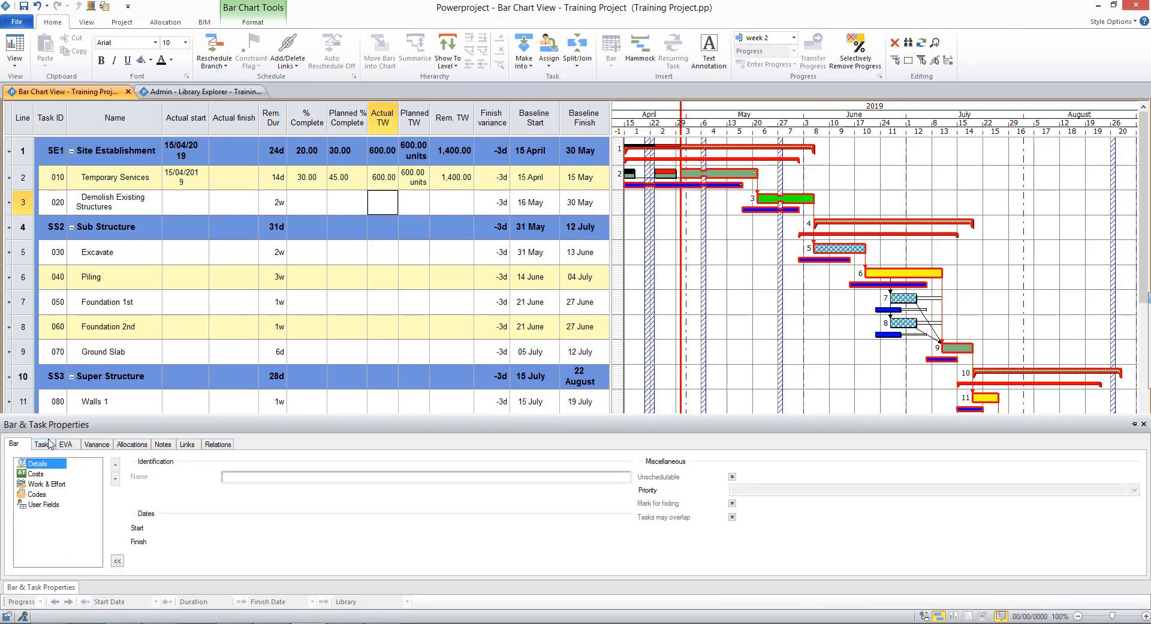
{"action": "left_click", "coordinate": [163, 445]}
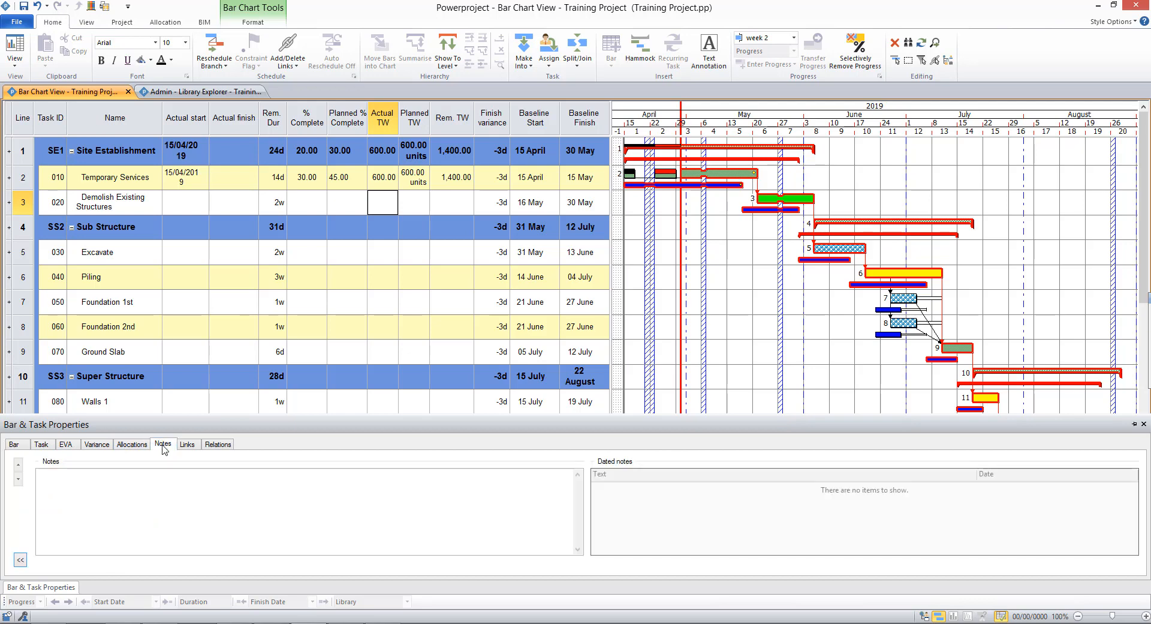
{"action": "left_click", "coordinate": [735, 174]}
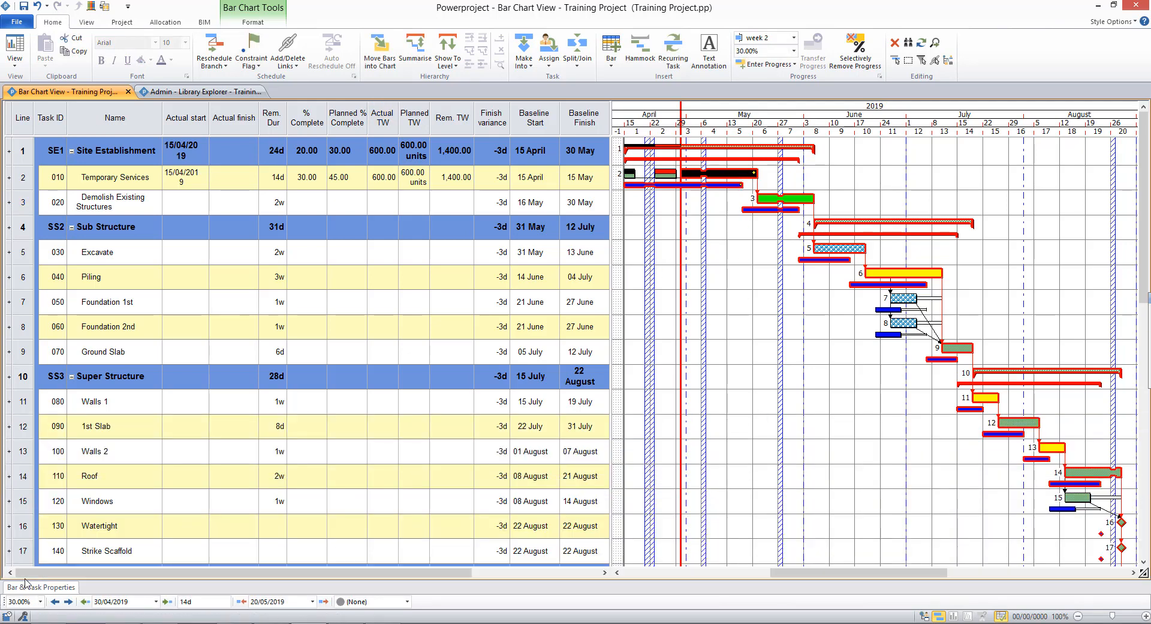
{"action": "left_click", "coordinate": [26, 587]}
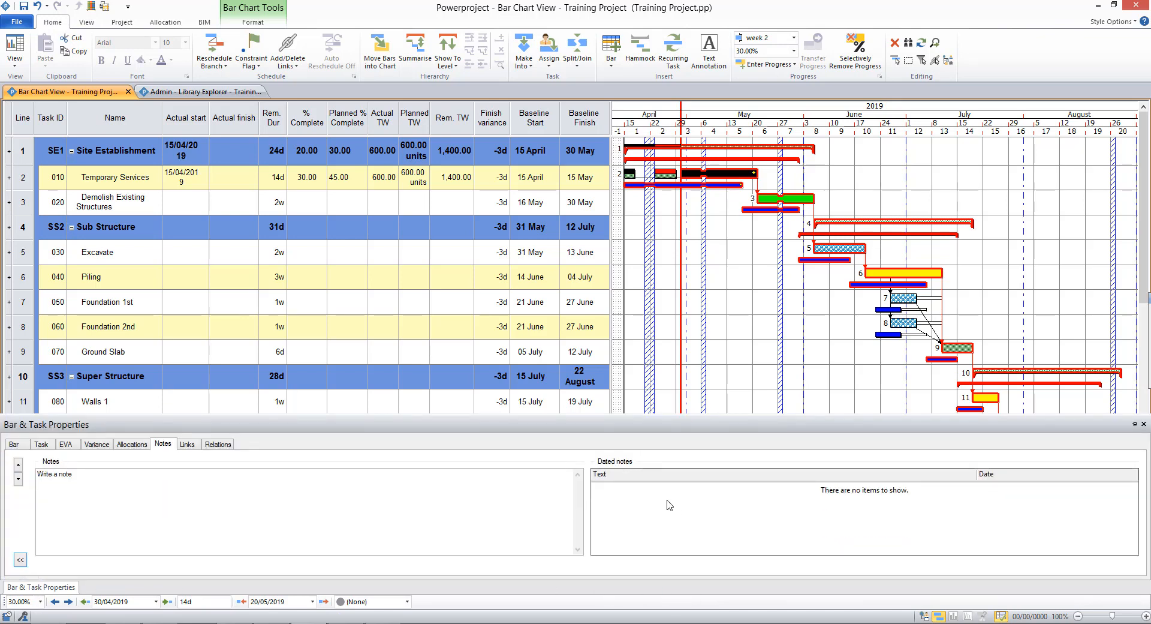
Step: Add a dated text note titled Delay note with details Bad weather to Temporary Services
{"action": "right_click", "coordinate": [667, 500]}
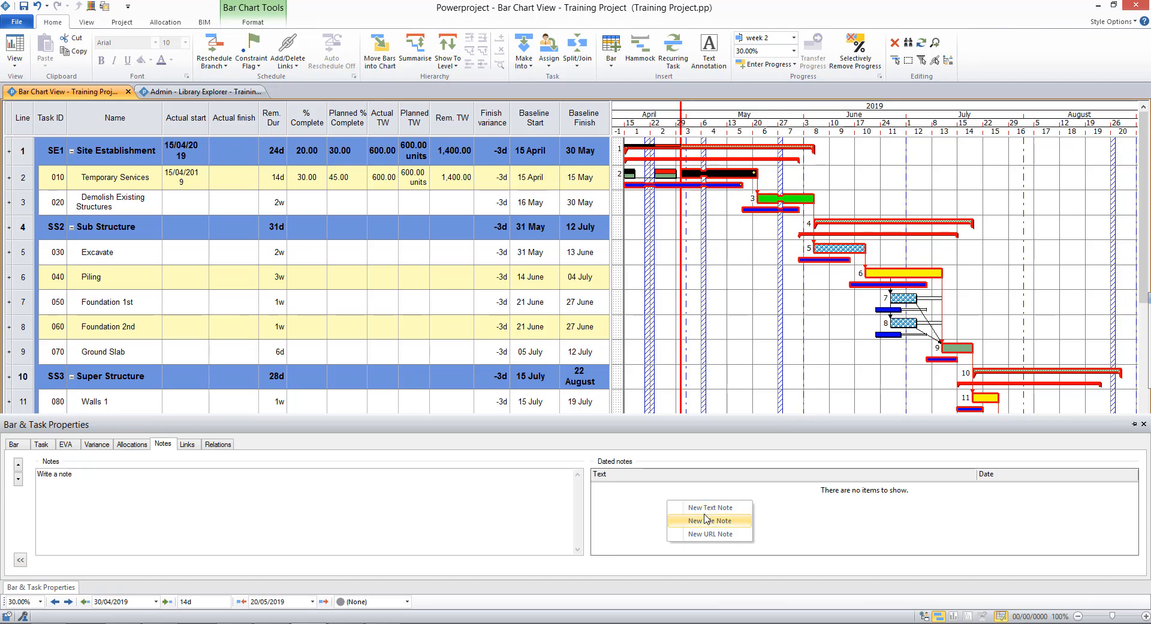
{"action": "left_click", "coordinate": [708, 511]}
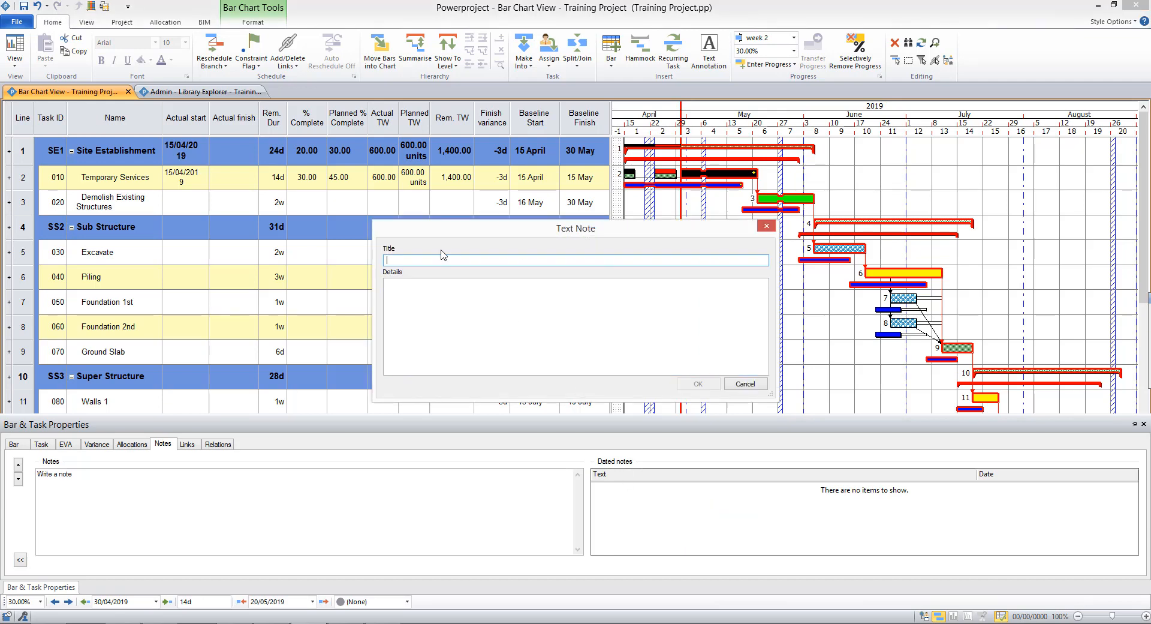
{"action": "type", "text": "Delay note"}
{"action": "left_click", "coordinate": [428, 286]}
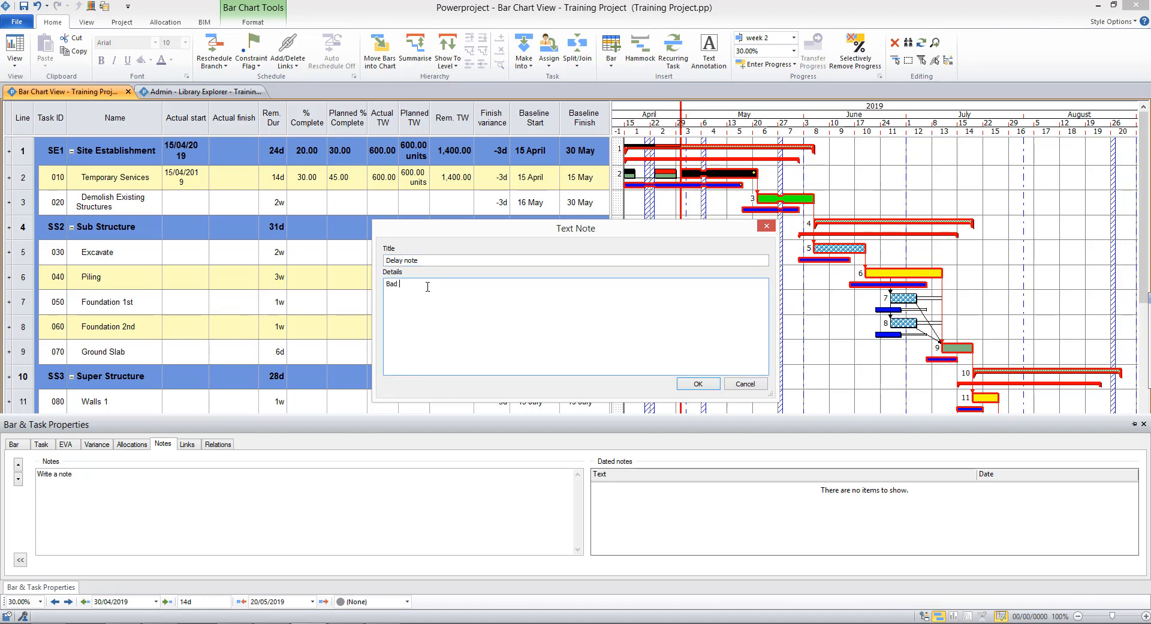
{"action": "type", "text": "Bad weather"}
{"action": "left_click", "coordinate": [694, 383]}
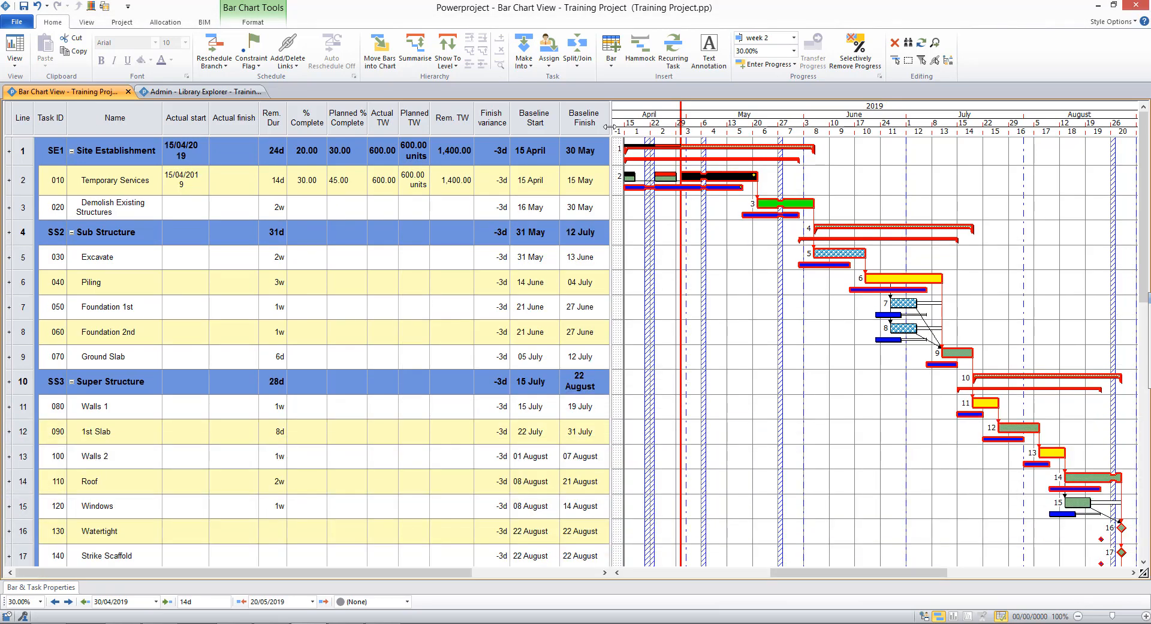
Step: Widen the table pane to reveal the Progress notes column
{"action": "left_click_drag", "start_coordinate": [610, 126], "coordinate": [686, 144]}
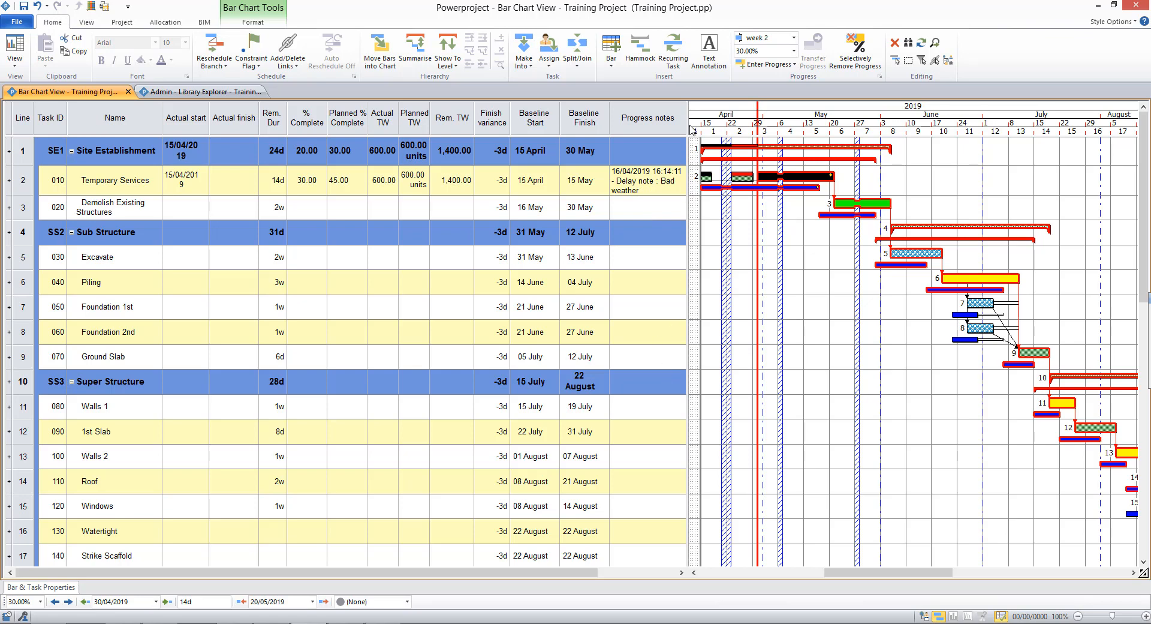
{"action": "left_click_drag", "start_coordinate": [685, 126], "coordinate": [687, 126]}
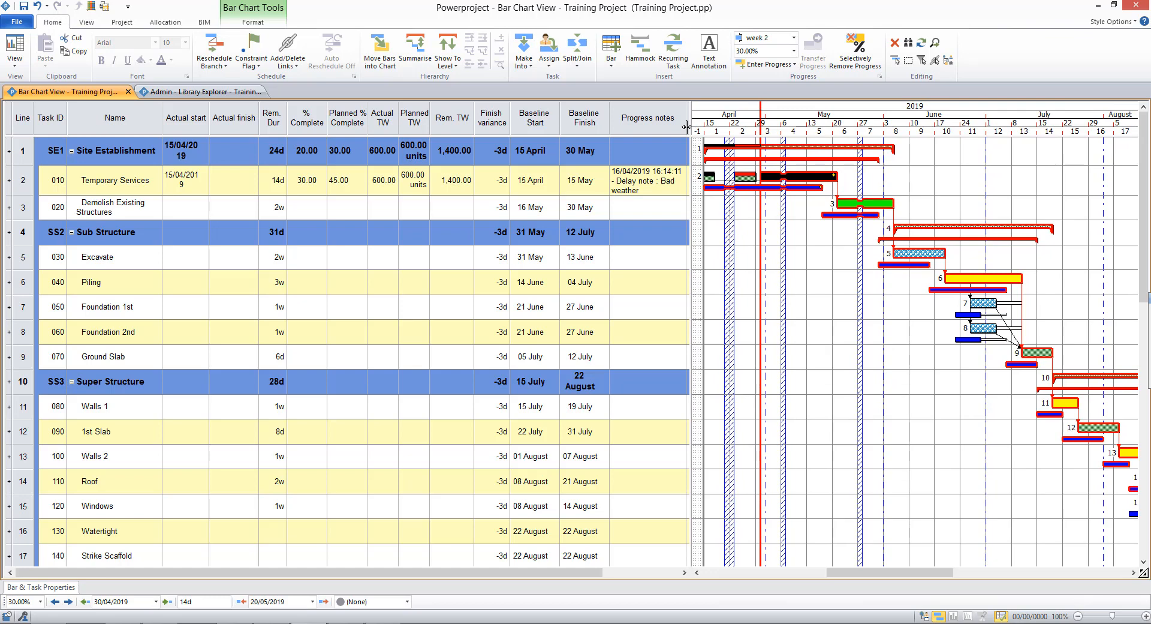
Step: Reopen Bar & Task Properties and add a dated file note linking Delay notes.docx from the Desktop to Temporary Services
{"action": "left_click", "coordinate": [39, 588]}
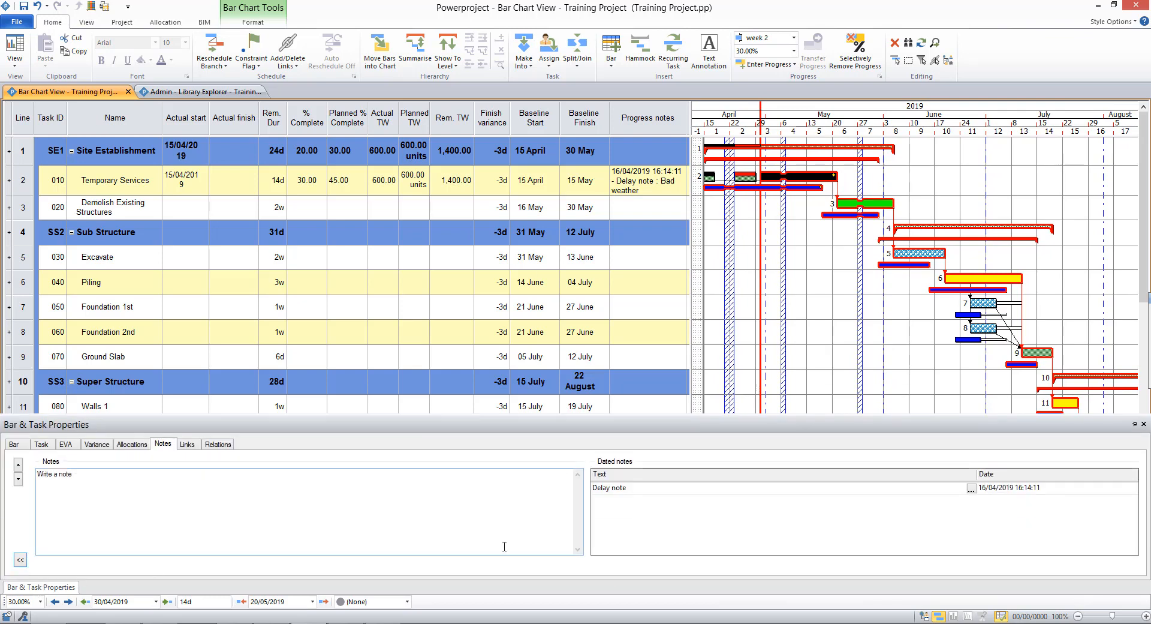
{"action": "left_click", "coordinate": [683, 516]}
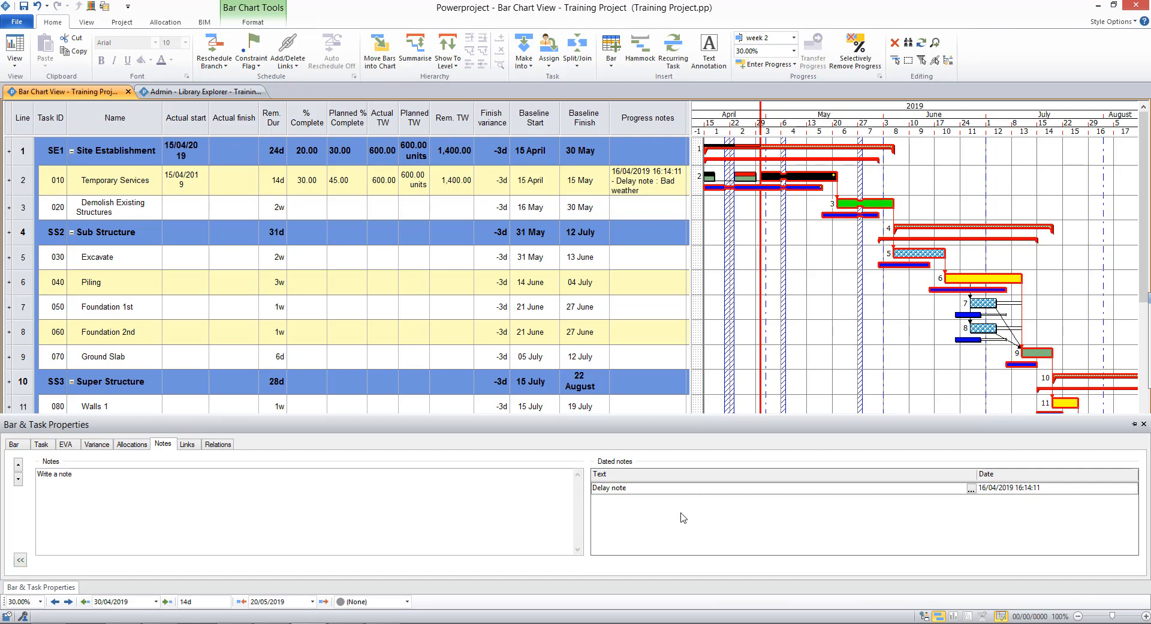
{"action": "right_click", "coordinate": [683, 516]}
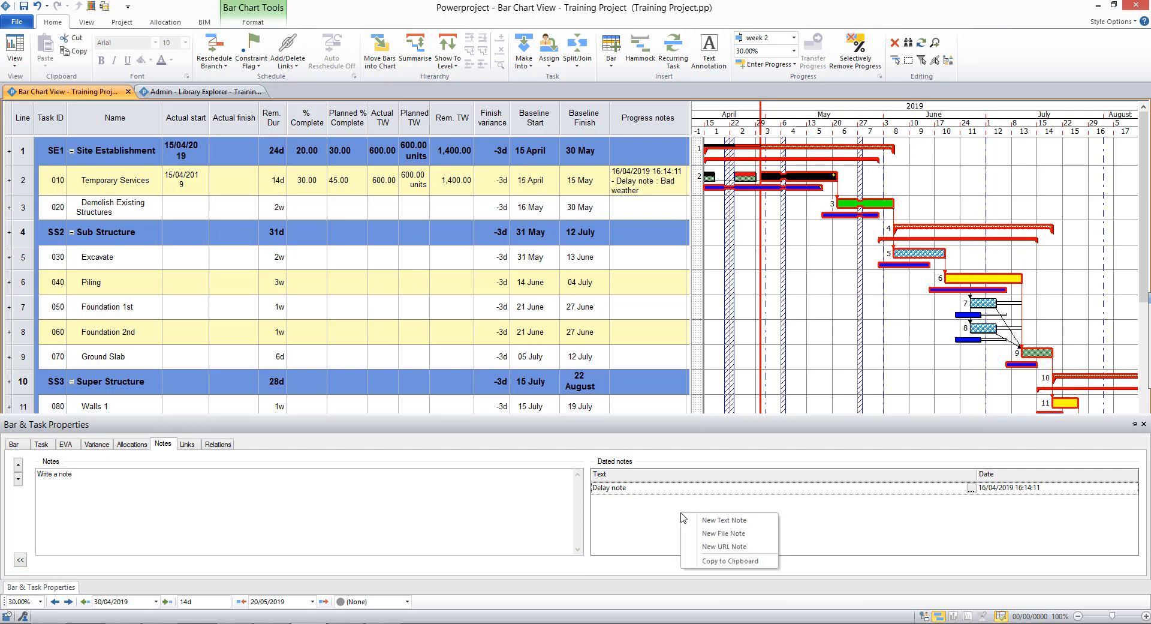
{"action": "left_click", "coordinate": [721, 536]}
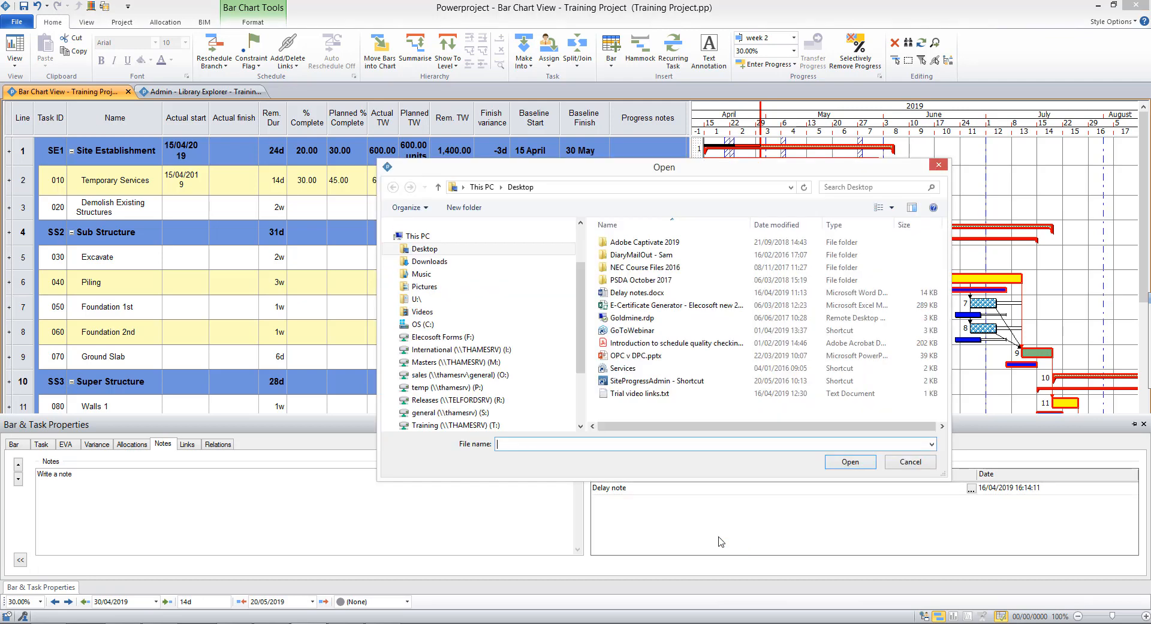
{"action": "left_click", "coordinate": [628, 296]}
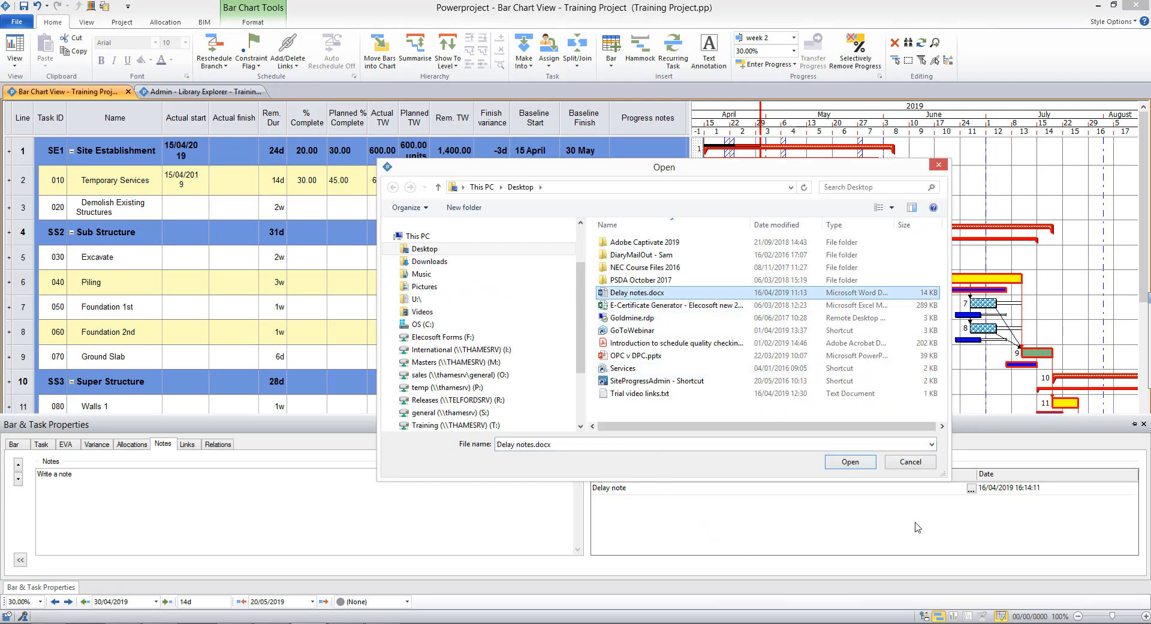
{"action": "left_click", "coordinate": [864, 465]}
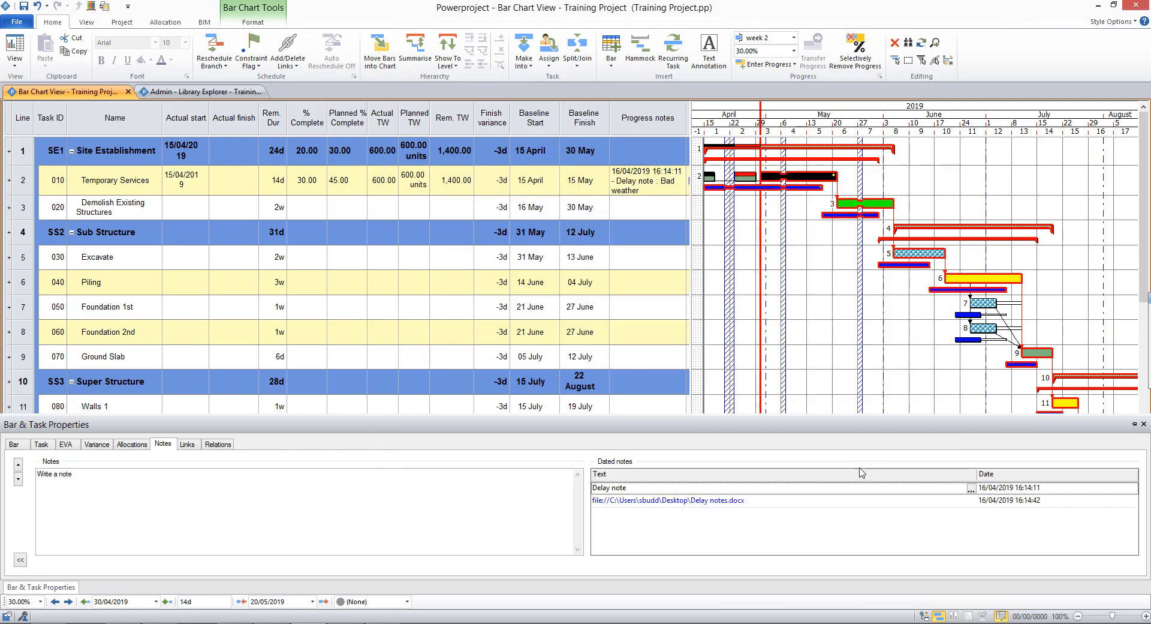
{"action": "left_click", "coordinate": [693, 502]}
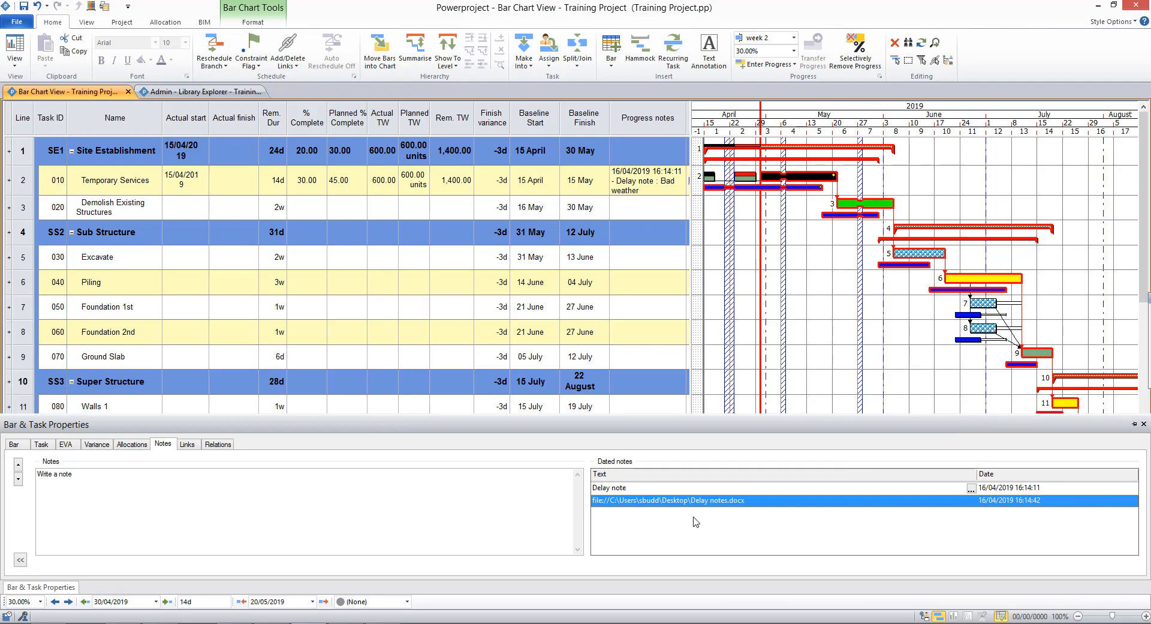